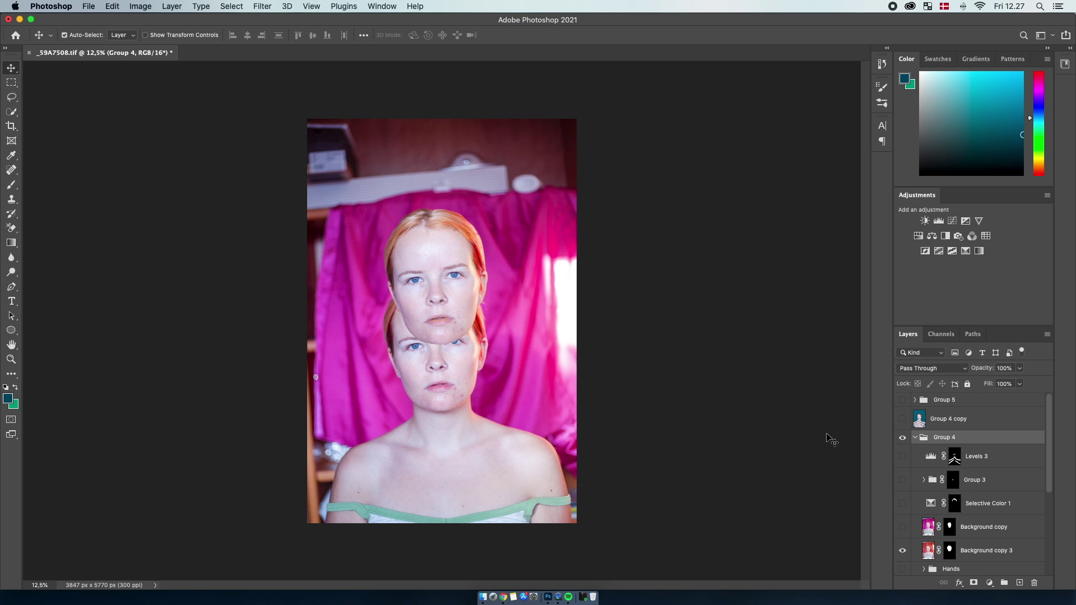
# Within the Hands group, show Hand 4 with only Layer 2 visible and its Levels and Curves adjustments hidden
pyautogui.scroll(-5, 991, 469)
pyautogui.scroll(5, 992, 470)
pyautogui.scroll(-3, 992, 469)
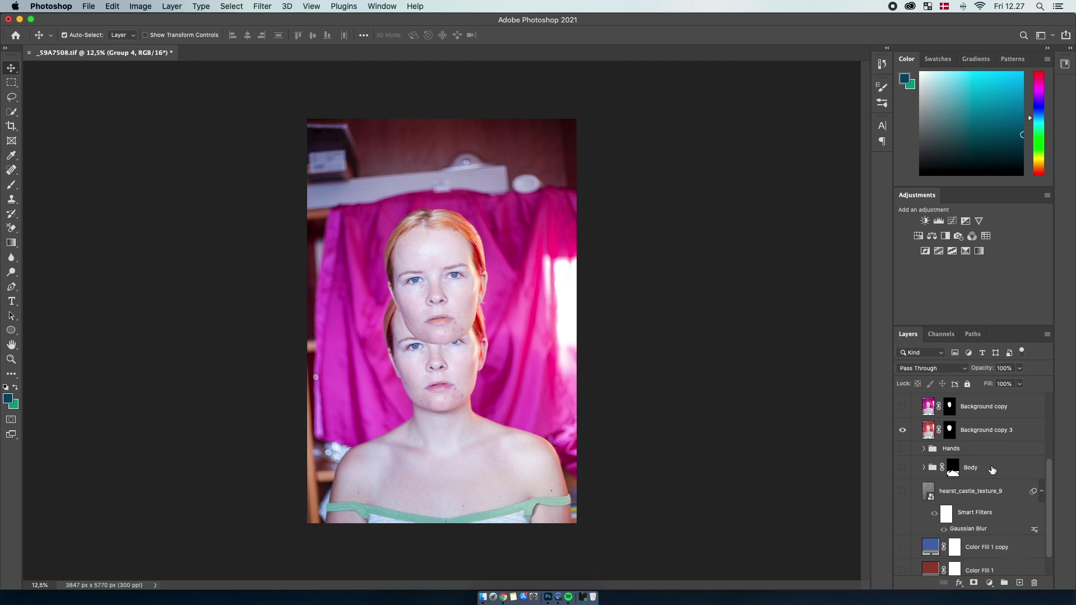
pyautogui.click(924, 449)
pyautogui.scroll(-1, 928, 459)
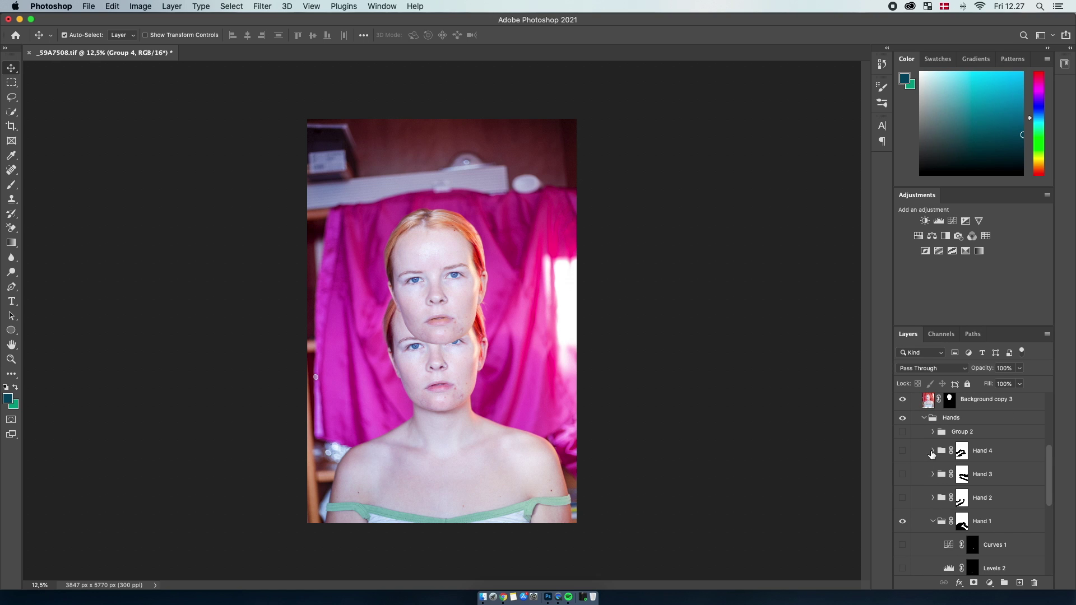
pyautogui.click(932, 451)
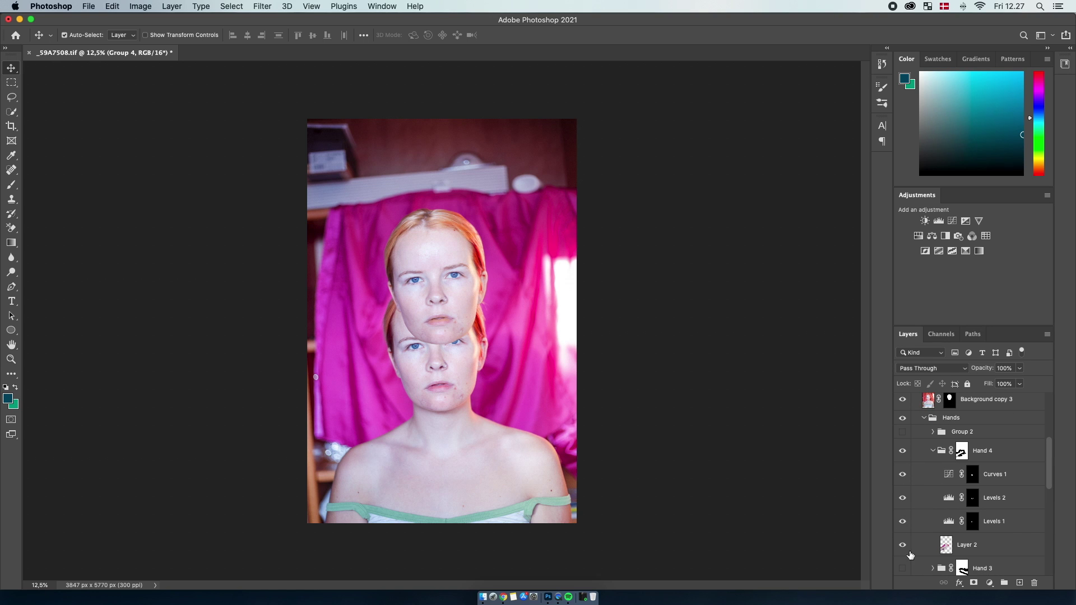
pyautogui.moveTo(902, 522); pyautogui.dragTo(903, 481)
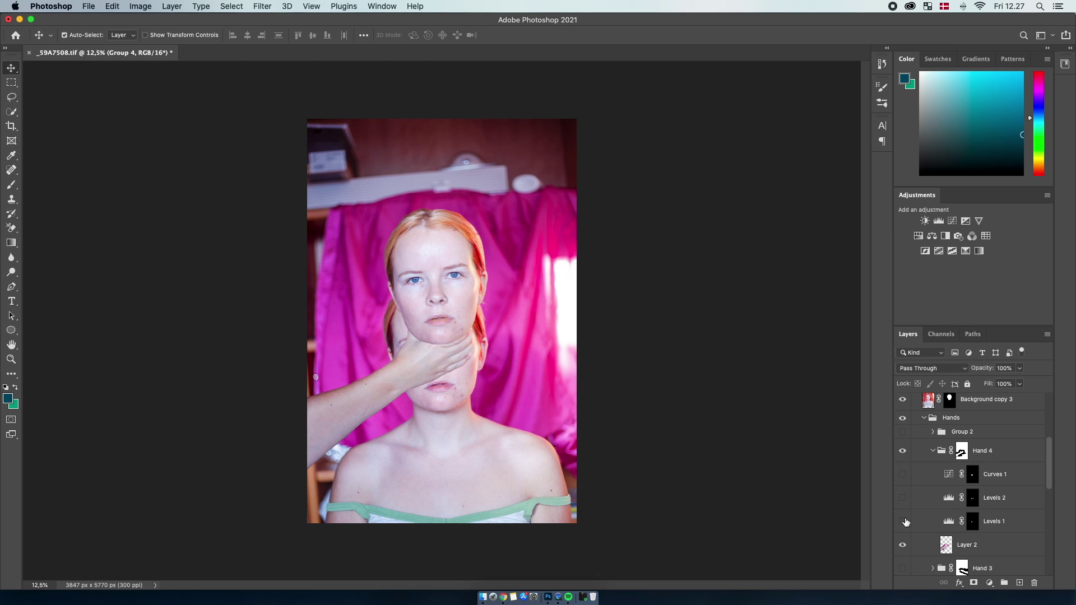
pyautogui.scroll(-1, 906, 522)
pyautogui.click(933, 439)
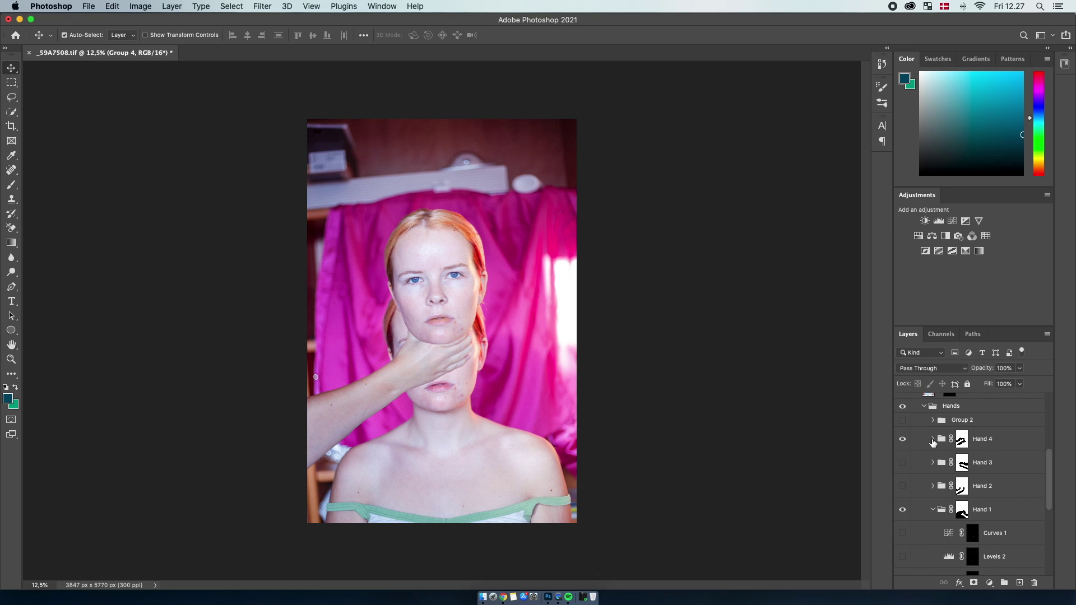
# Show the Hand 3 group with only Layer 3 visible, hiding its Levels 1, Levels 2 and Curves 1 adjustments
pyautogui.click(932, 464)
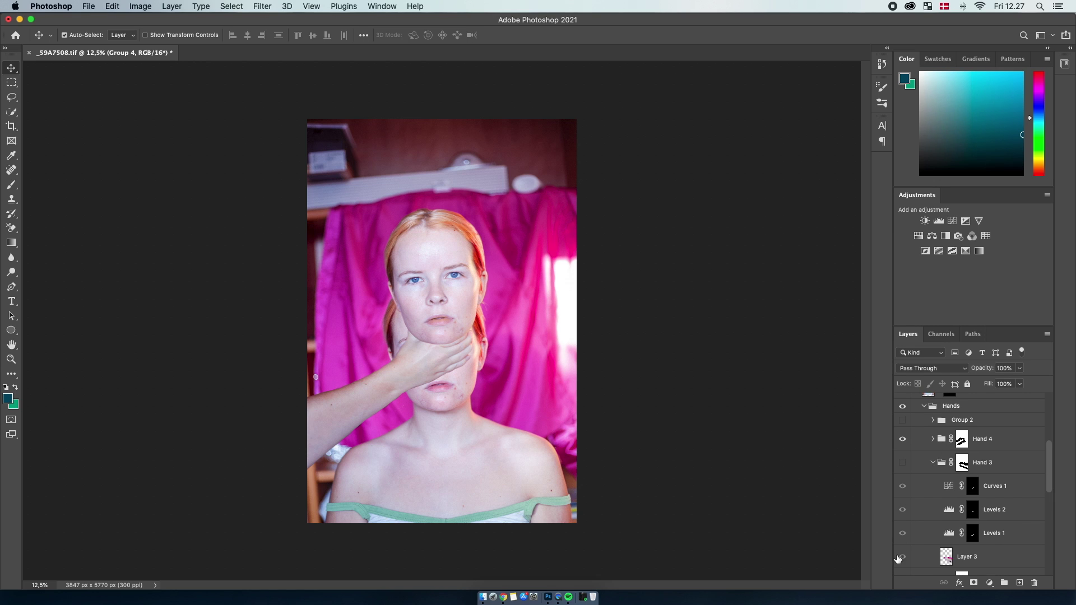
pyautogui.moveTo(903, 559); pyautogui.dragTo(904, 489)
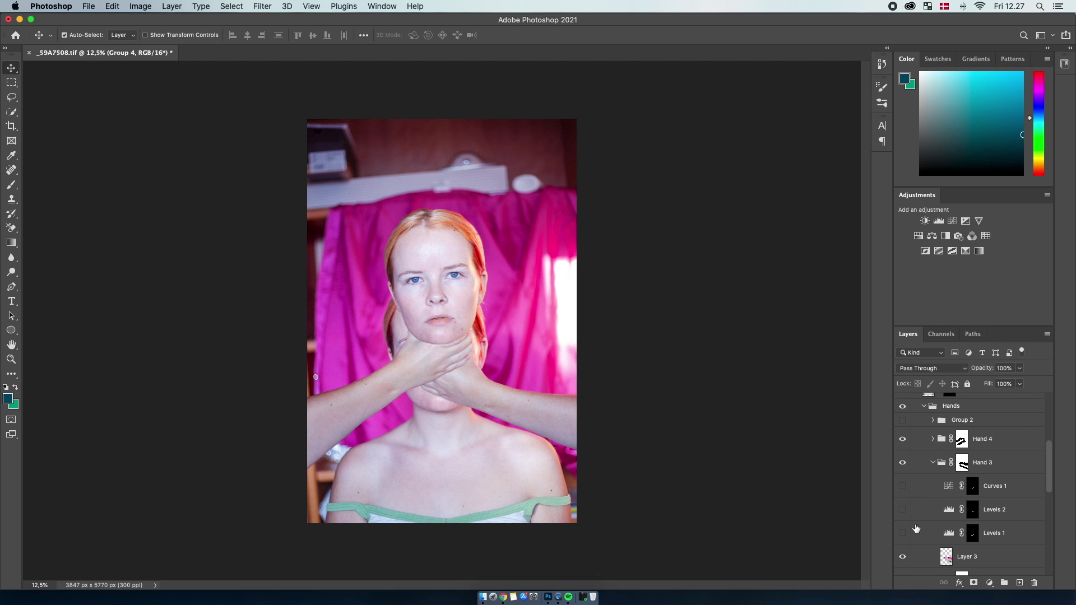
pyautogui.scroll(-4, 916, 527)
pyautogui.scroll(1, 929, 503)
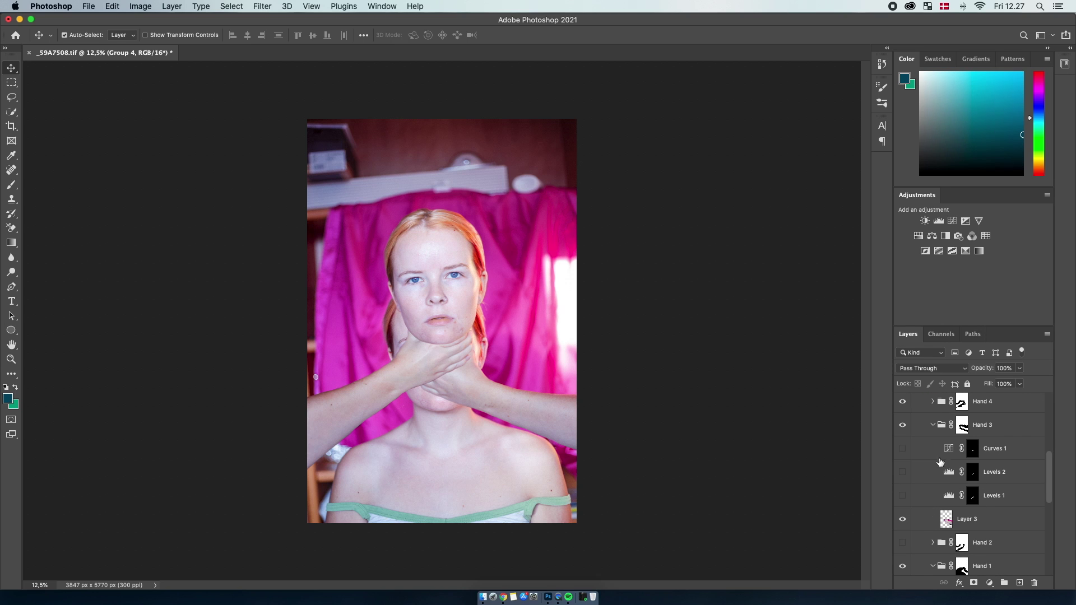
pyautogui.click(932, 425)
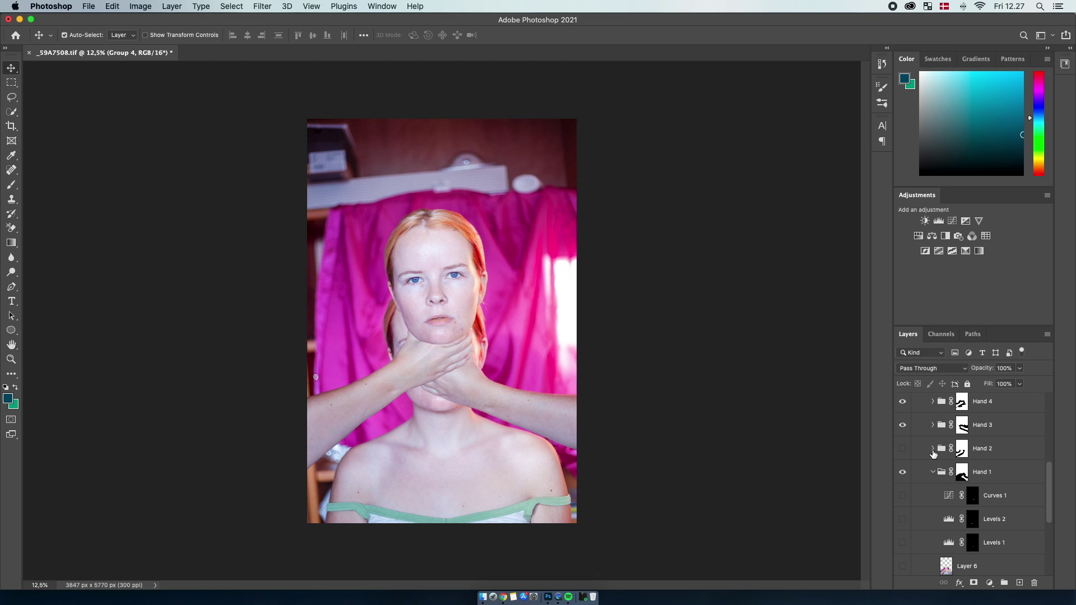
# Show the Hand 2 group with only Layer 1 visible, hiding its Curves 1, Levels 2 and Levels 1 adjustments
pyautogui.click(932, 448)
pyautogui.click(901, 476)
pyautogui.click(902, 495)
pyautogui.click(902, 519)
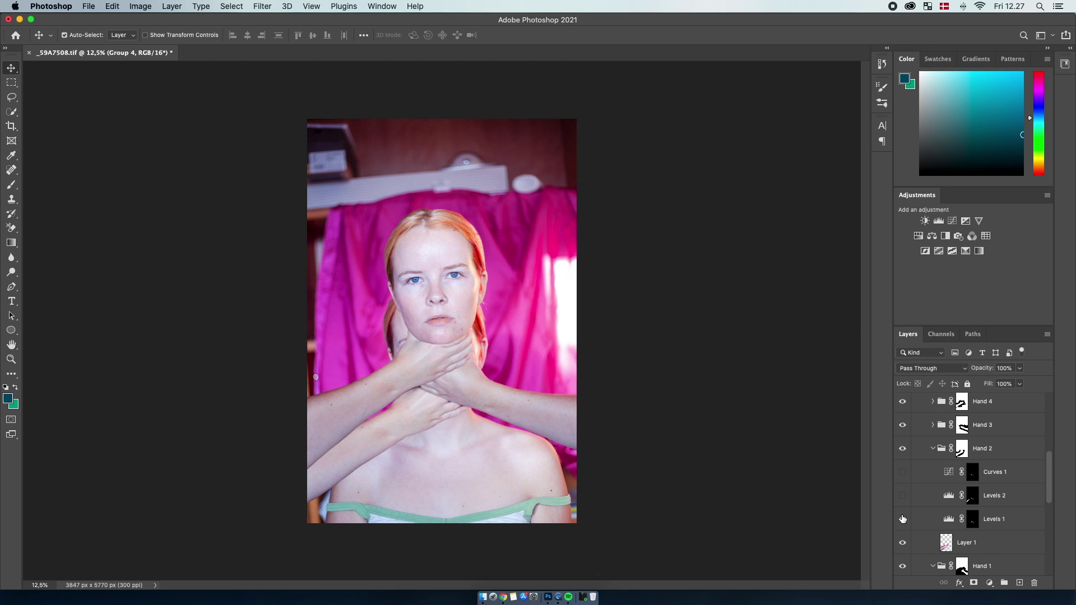
pyautogui.click(933, 449)
# Show Layer 6 and the Levels 2 adjustment inside the Hand 1 group, and collapse the group
pyautogui.scroll(-3, 916, 462)
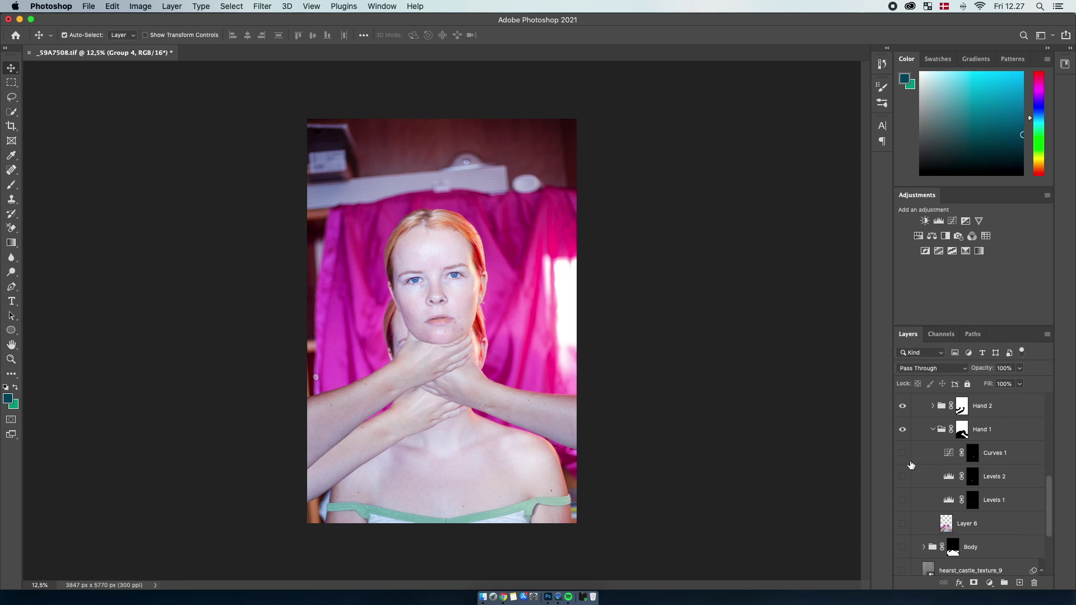
pyautogui.click(902, 523)
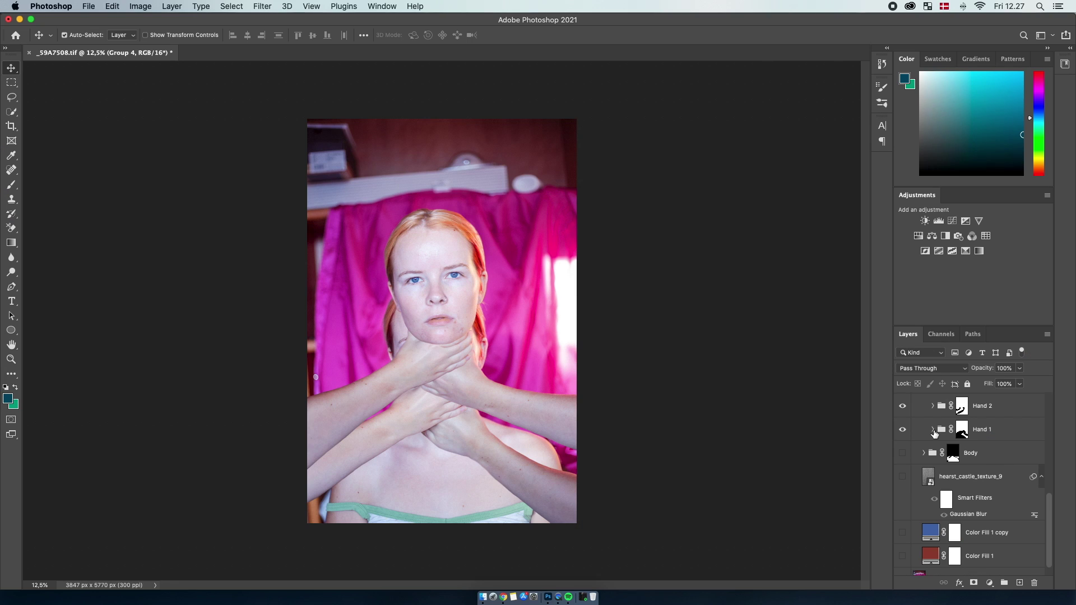
pyautogui.click(933, 430)
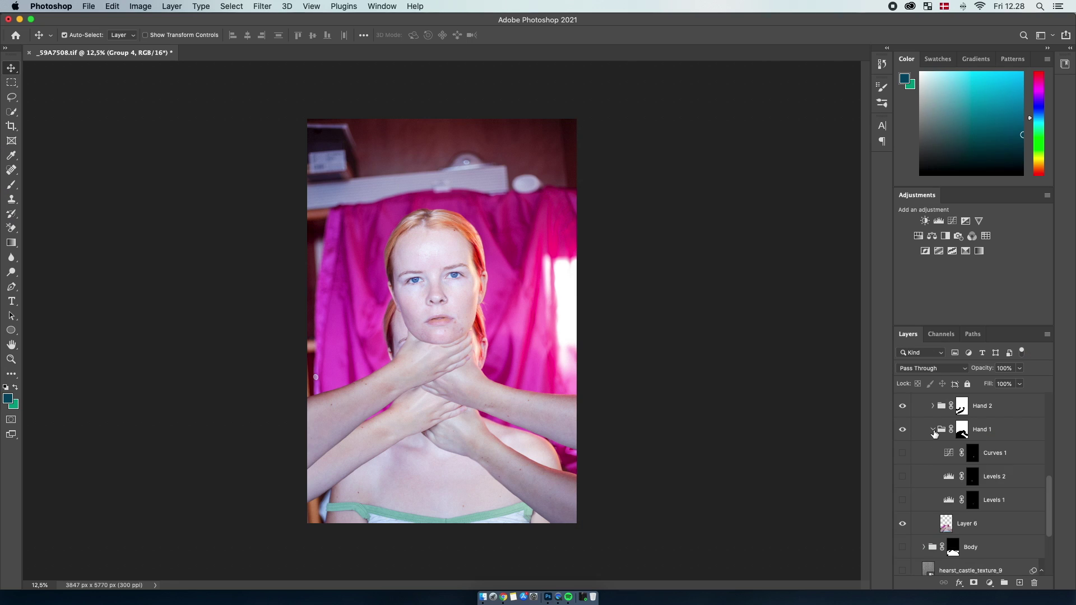
pyautogui.click(902, 477)
pyautogui.click(933, 430)
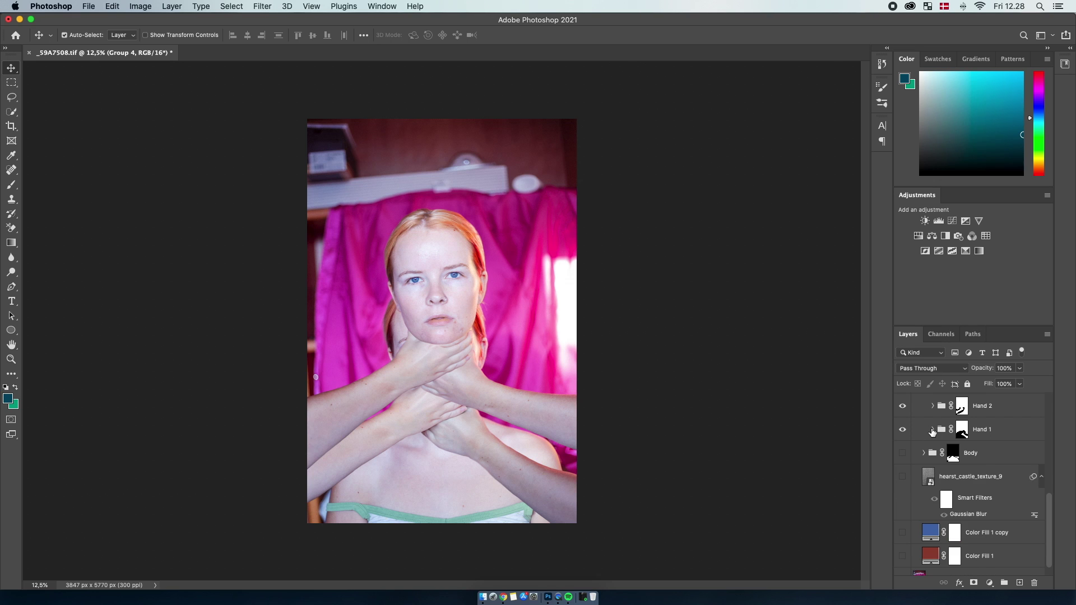
# Turn on the Levels 1, Levels 2 and Curves 1 adjustments inside the Hand 2 group
pyautogui.click(933, 406)
pyautogui.moveTo(900, 480); pyautogui.dragTo(903, 429)
pyautogui.click(932, 406)
pyautogui.scroll(5, 932, 426)
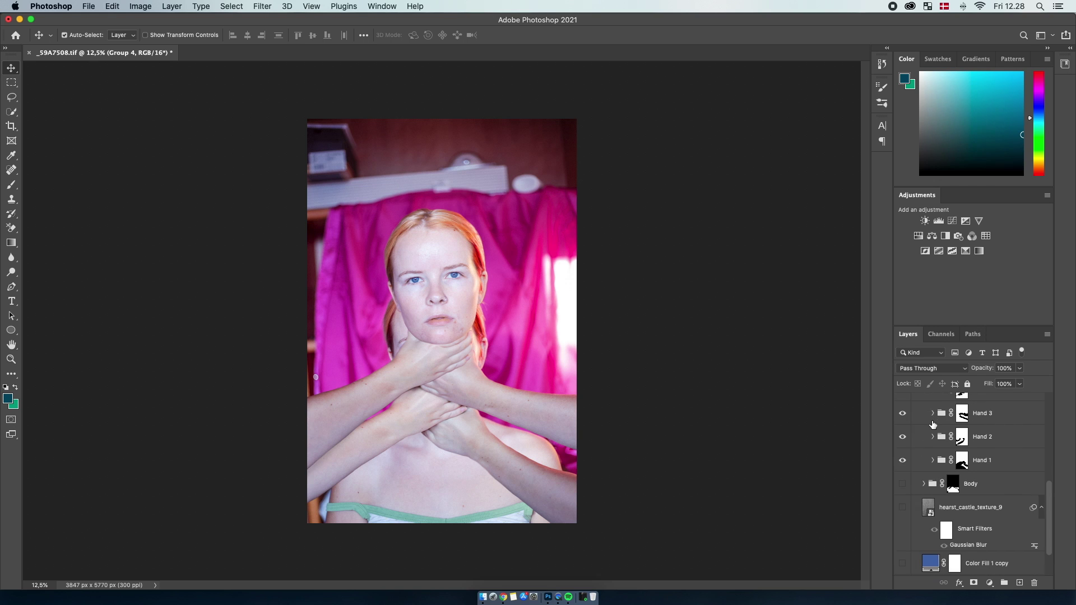
# Turn on the Levels 1 and Levels 2 adjustments inside the Hand 3 group
pyautogui.click(931, 489)
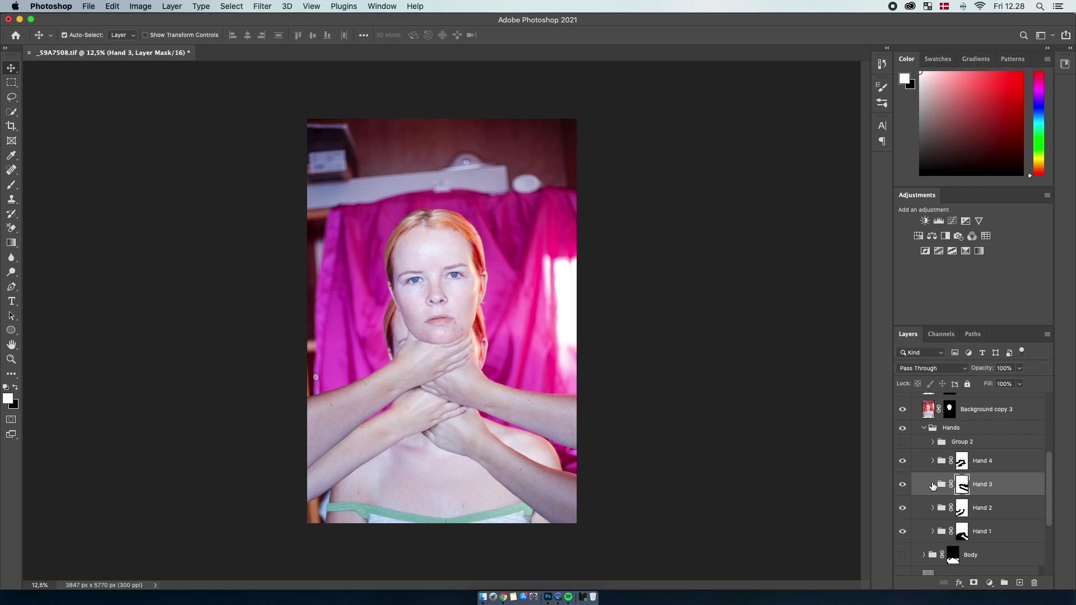
pyautogui.click(932, 485)
pyautogui.moveTo(899, 562); pyautogui.dragTo(903, 531)
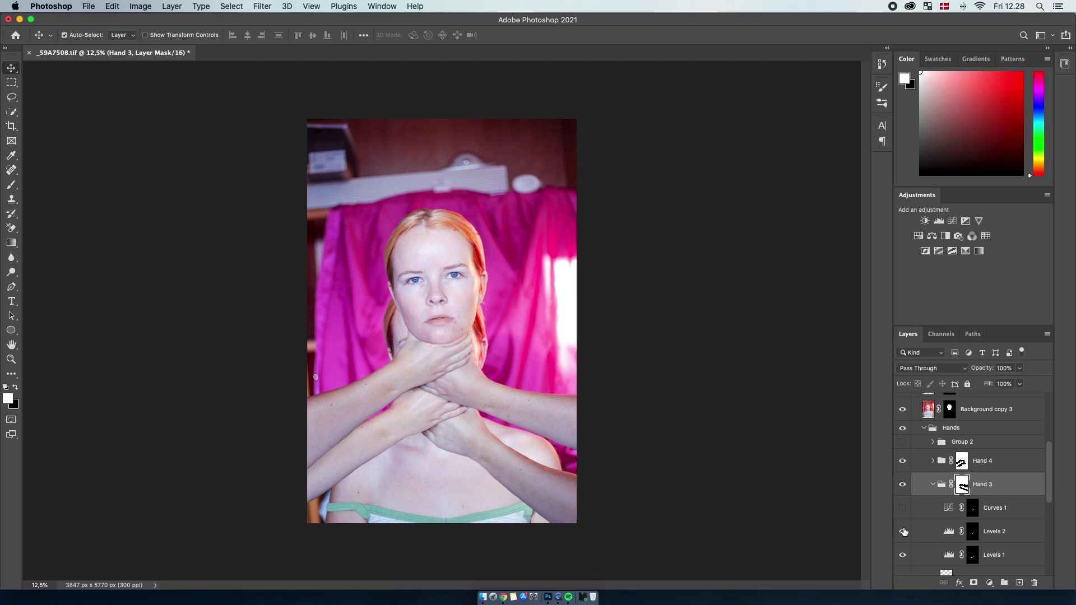
pyautogui.click(932, 485)
# Turn on the Levels and Curves adjustments inside the Hand 4 group
pyautogui.click(933, 460)
pyautogui.moveTo(899, 538); pyautogui.dragTo(902, 500)
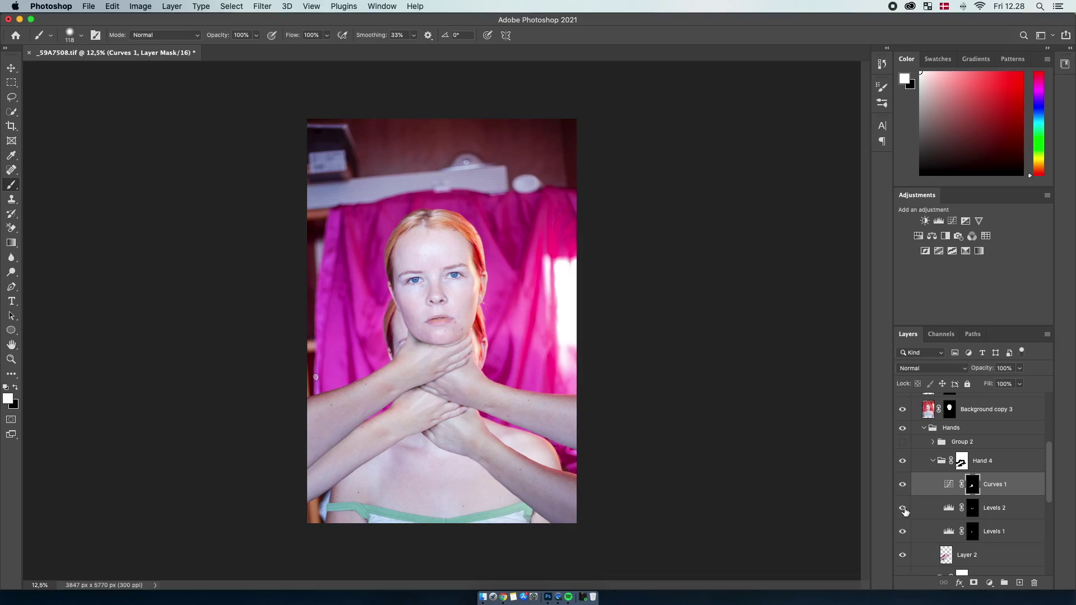
pyautogui.click(902, 507)
# Try painting white on Hand 4's Levels 2 mask over the upper hand and forearm, and undo the strokes
pyautogui.click(971, 509)
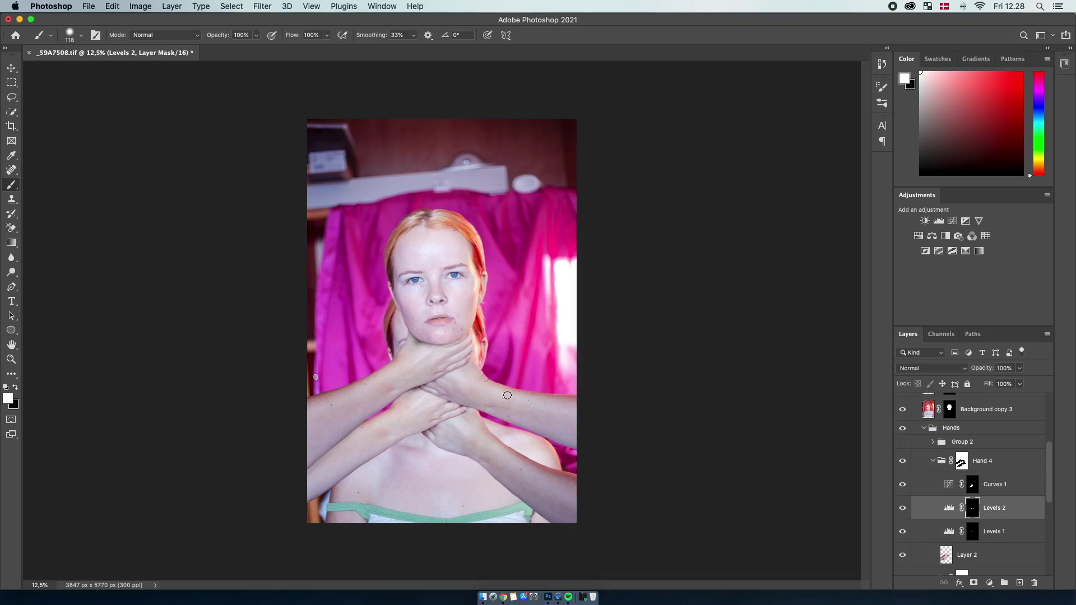
pyautogui.moveTo(423, 349)
pyautogui.mouseDown()
pyautogui.moveTo(405, 374)
pyautogui.moveTo(365, 383)
pyautogui.moveTo(338, 407)
pyautogui.moveTo(418, 393)
pyautogui.moveTo(334, 423)
pyautogui.mouseUp()
pyautogui.moveTo(440, 367)
pyautogui.mouseDown()
pyautogui.moveTo(392, 371)
pyautogui.moveTo(411, 346)
pyautogui.moveTo(423, 363)
pyautogui.mouseUp()
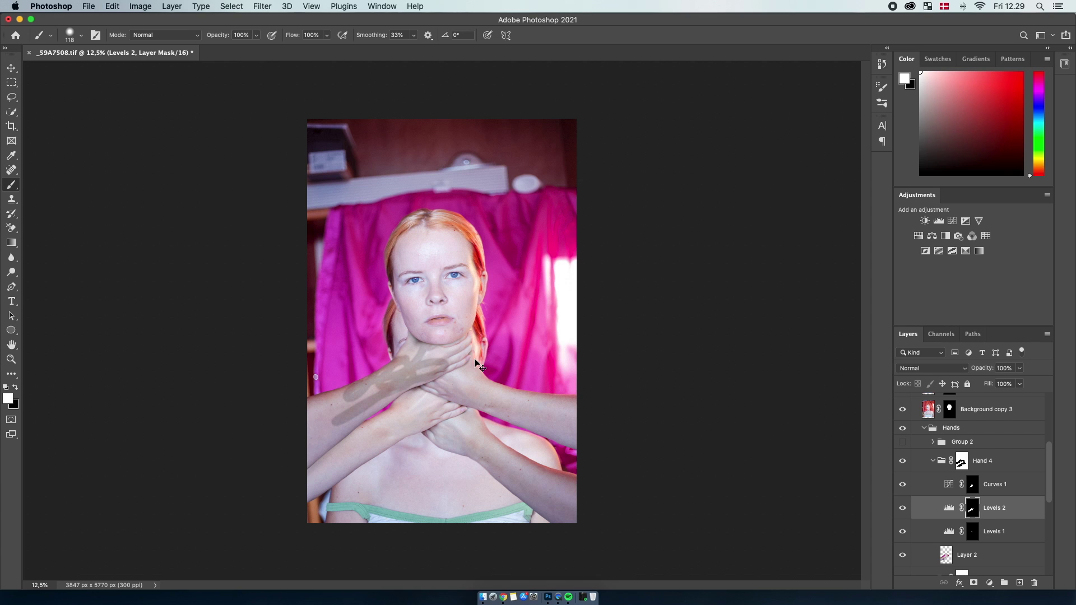
pyautogui.press('super+z')
# Compare the image with and without Hand 4's Levels 2 adjustment, and collapse the Hand 4 and Hands groups
pyautogui.click(902, 509)
pyautogui.click(902, 508)
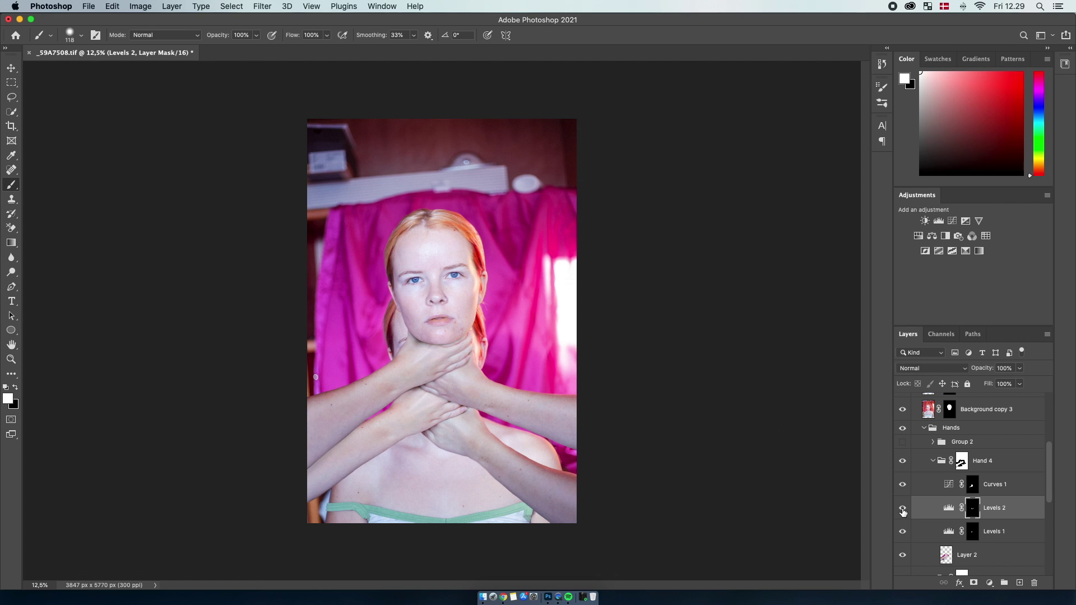
pyautogui.click(931, 464)
pyautogui.click(933, 461)
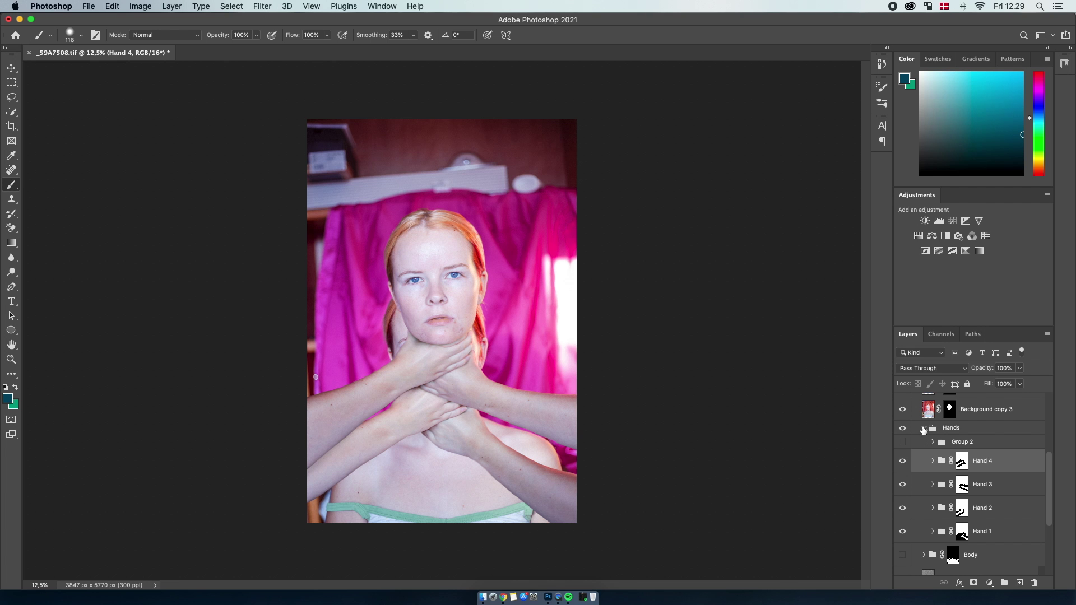
pyautogui.click(923, 428)
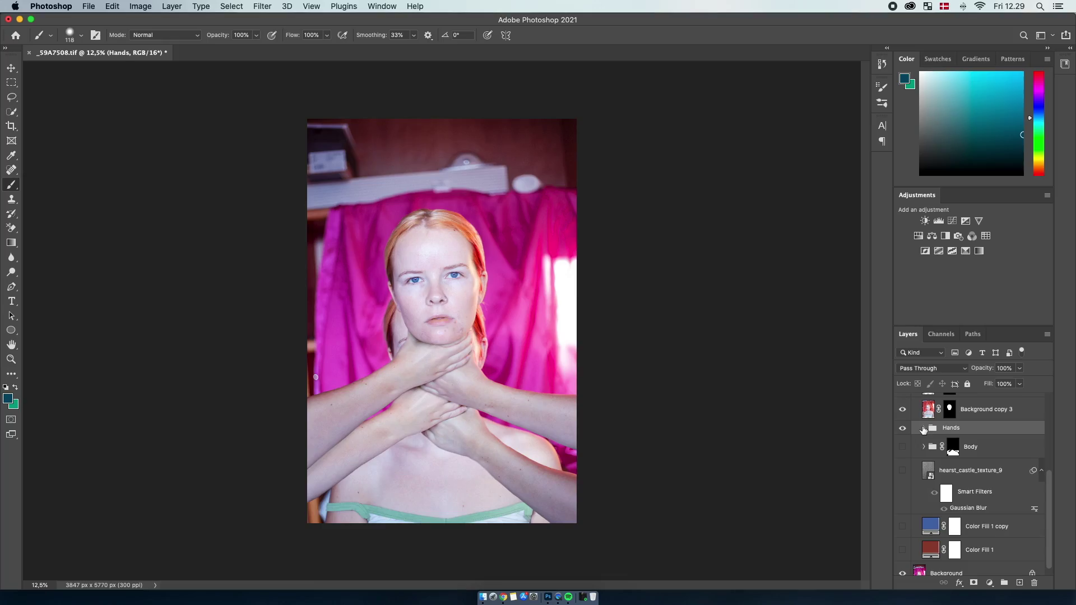
# Show the Body group, select its layer mask and expand the group
pyautogui.click(902, 447)
pyautogui.click(953, 446)
pyautogui.click(924, 446)
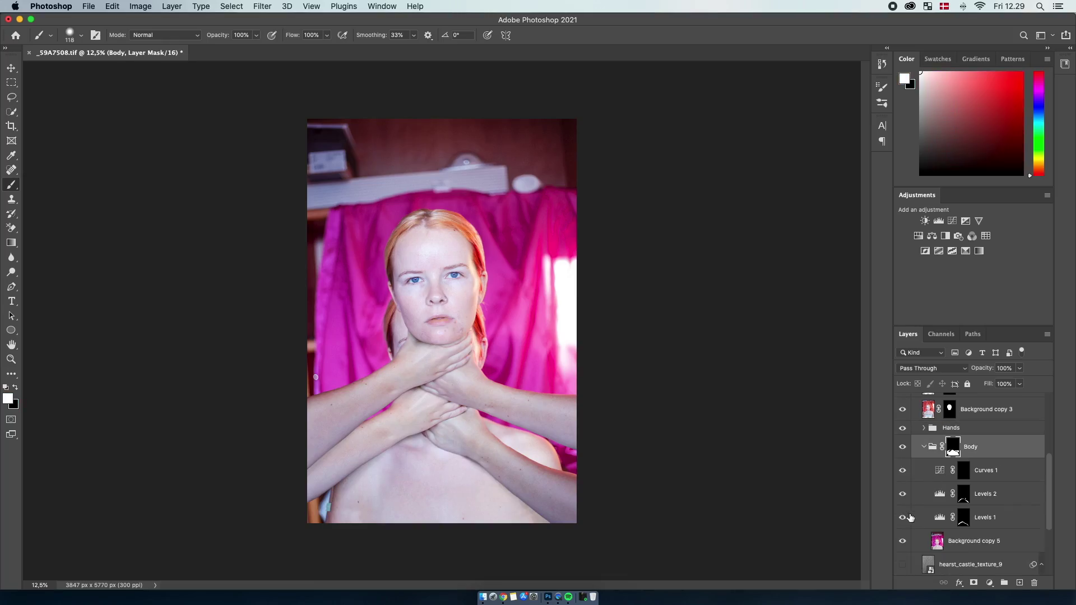
# Compare the body with and without Background copy 5, and turn on the Body group's Levels 2 and Curves 1 adjustments
pyautogui.scroll(-2, 903, 476)
pyautogui.click(902, 502)
pyautogui.click(902, 501)
pyautogui.click(902, 501)
pyautogui.click(901, 501)
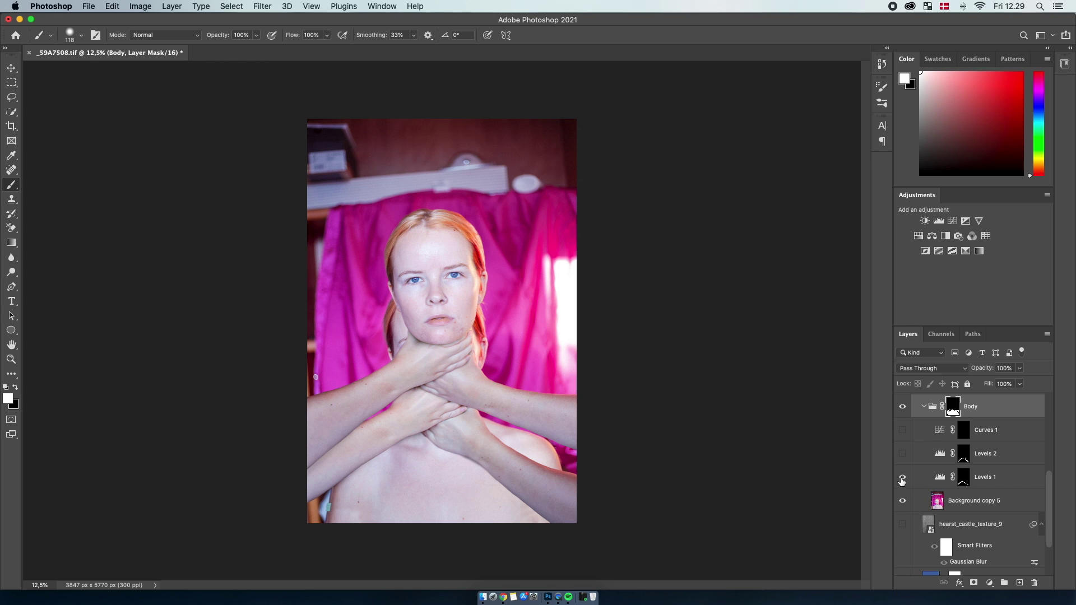
pyautogui.click(902, 455)
pyautogui.click(902, 430)
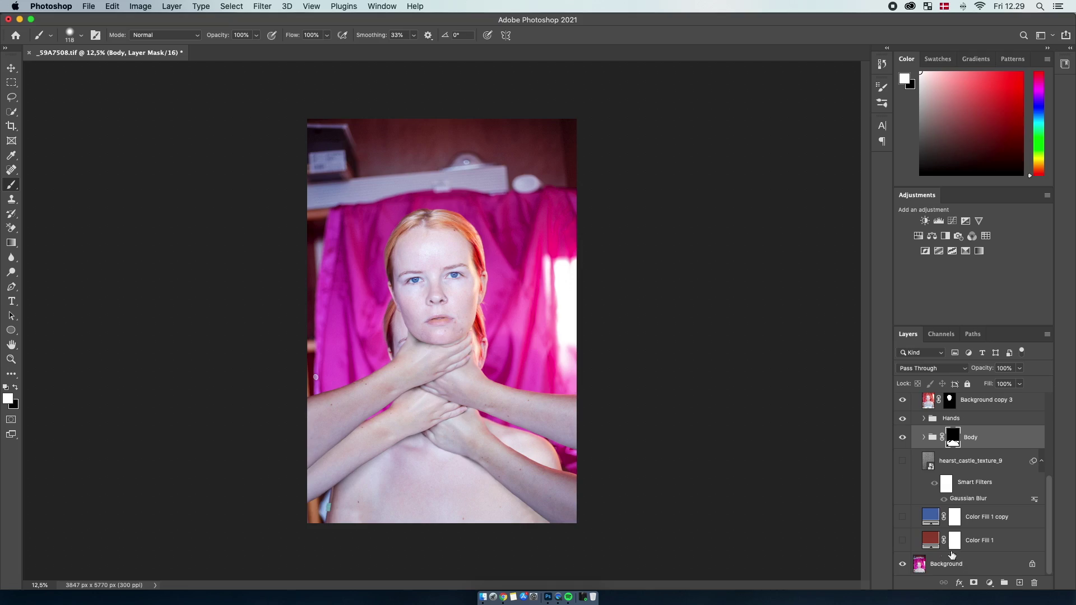
# Add a Solid Color fill layer in reddish brown #864739 directly above the Background layer
pyautogui.click(961, 564)
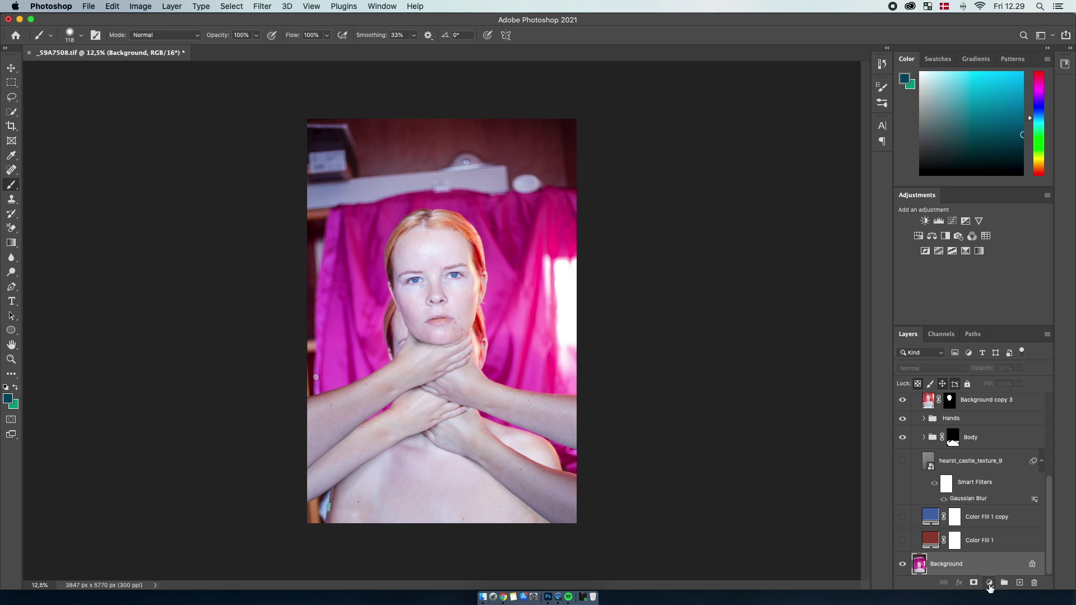
pyautogui.click(989, 583)
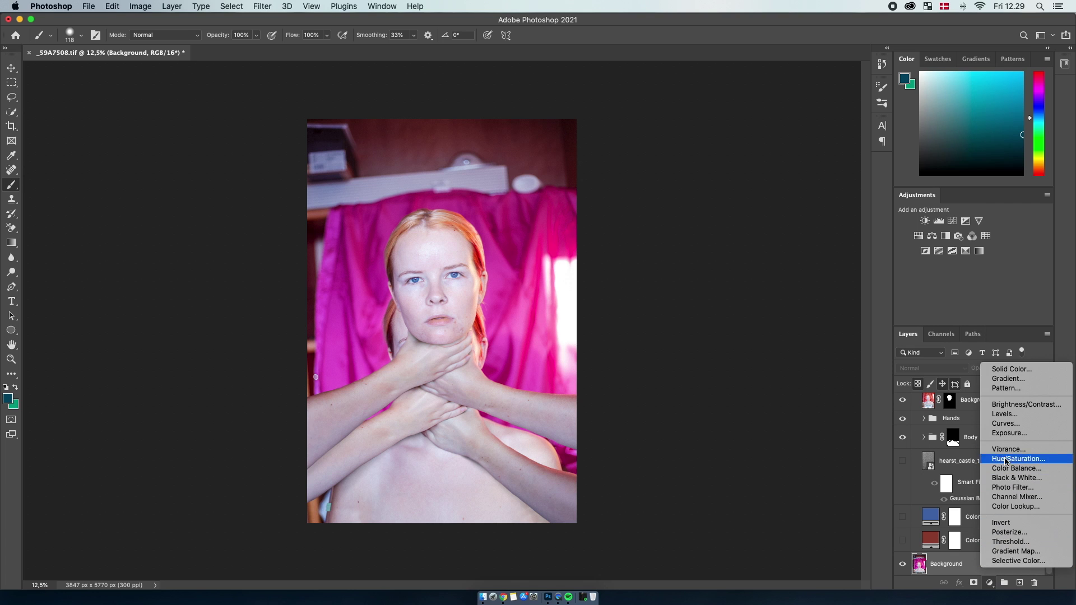
pyautogui.click(1007, 370)
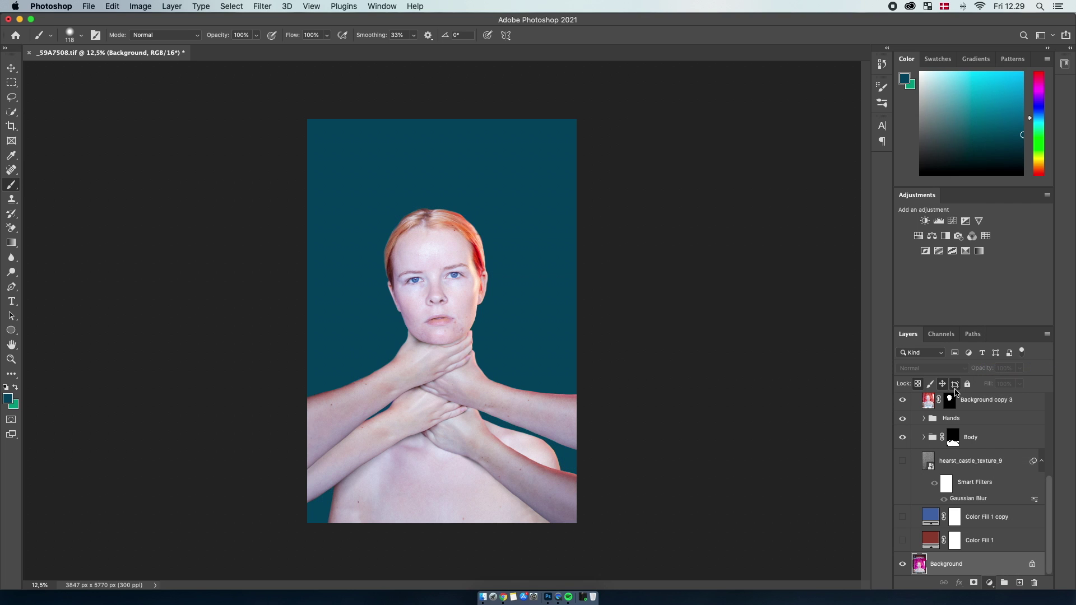
pyautogui.click(796, 288)
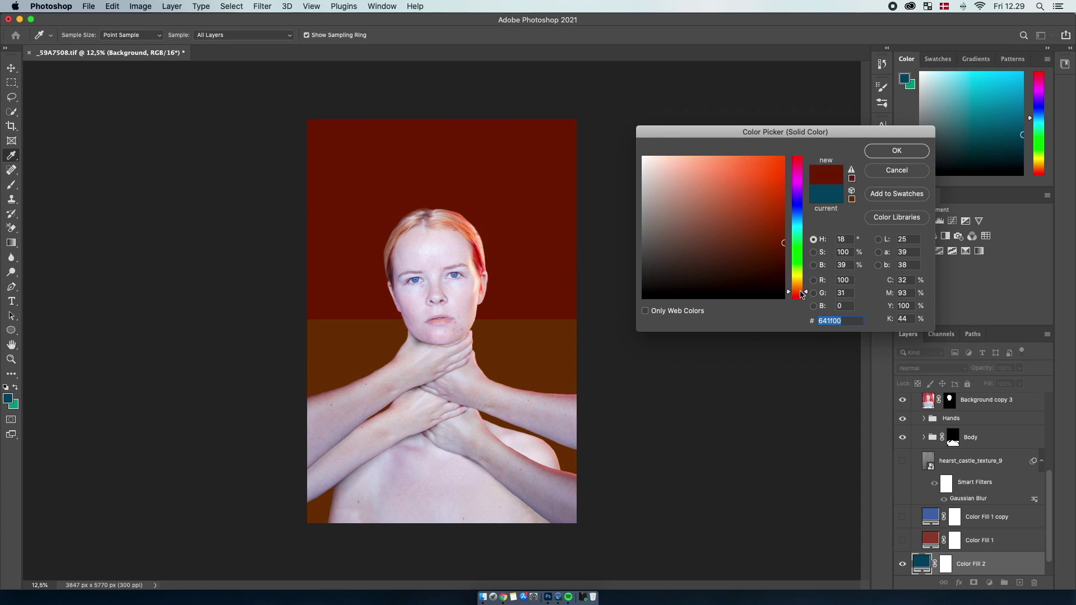
pyautogui.click(750, 249)
pyautogui.moveTo(724, 235)
pyautogui.mouseDown()
pyautogui.moveTo(714, 217)
pyautogui.moveTo(724, 223)
pyautogui.mouseUp()
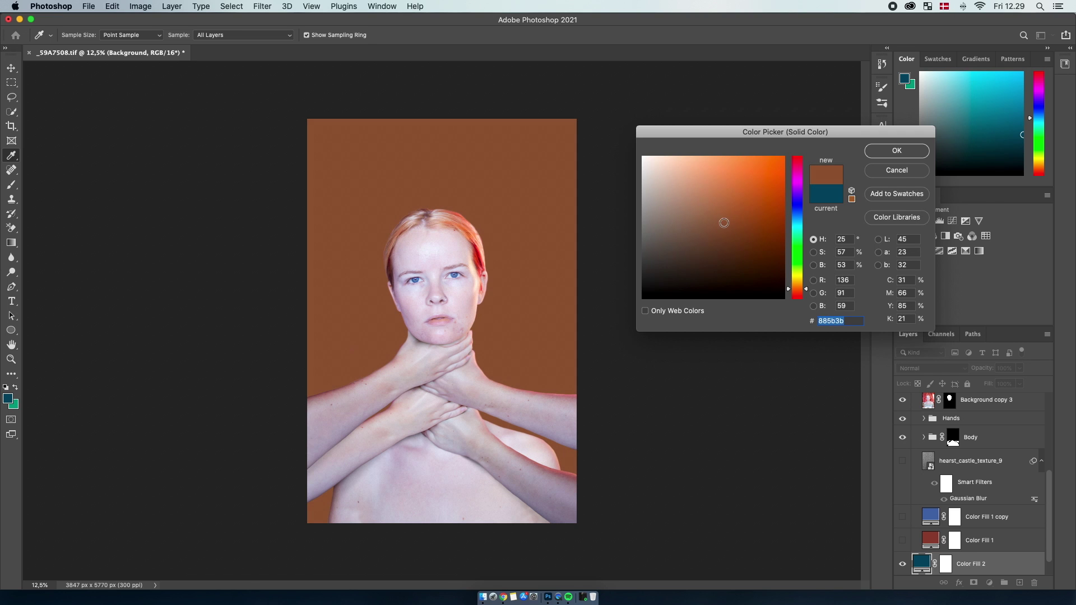
pyautogui.click(797, 294)
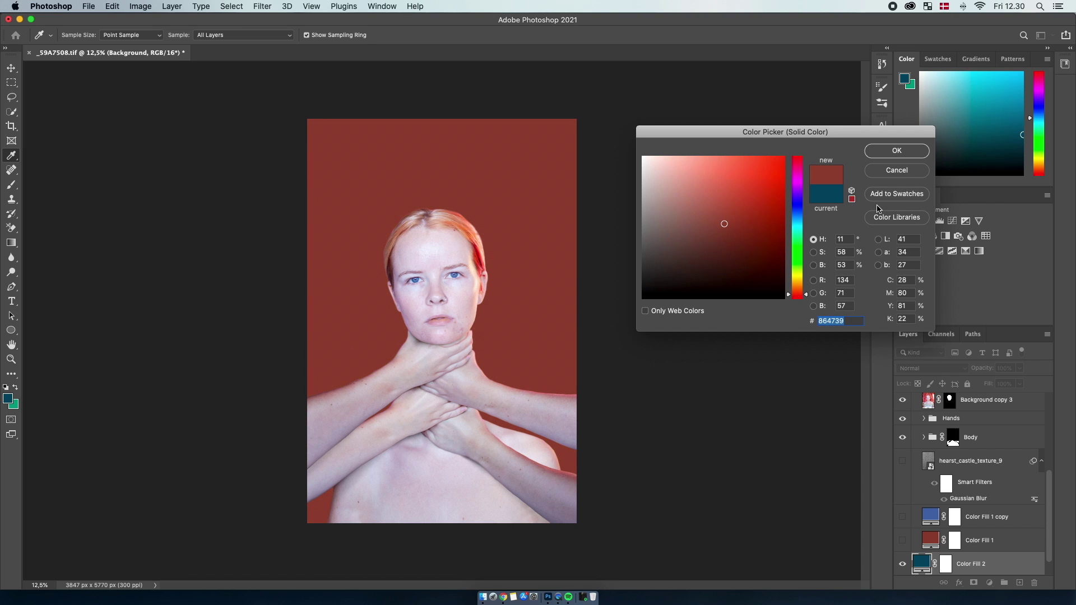
pyautogui.click(903, 152)
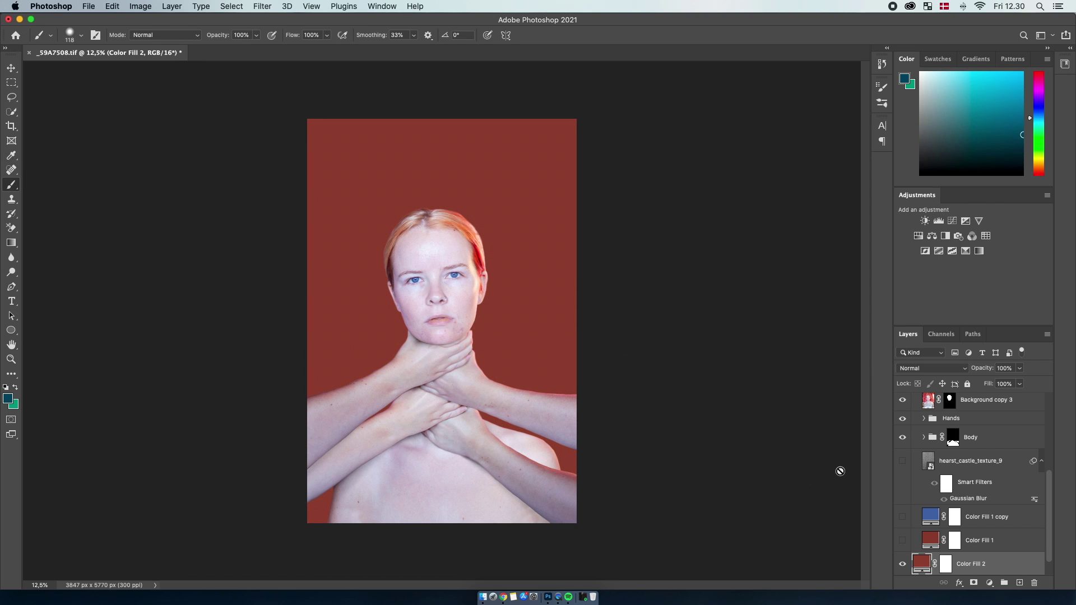
# Switch to the Move tool and show the Color Fill 1 layer above the new fill
pyautogui.press('v')
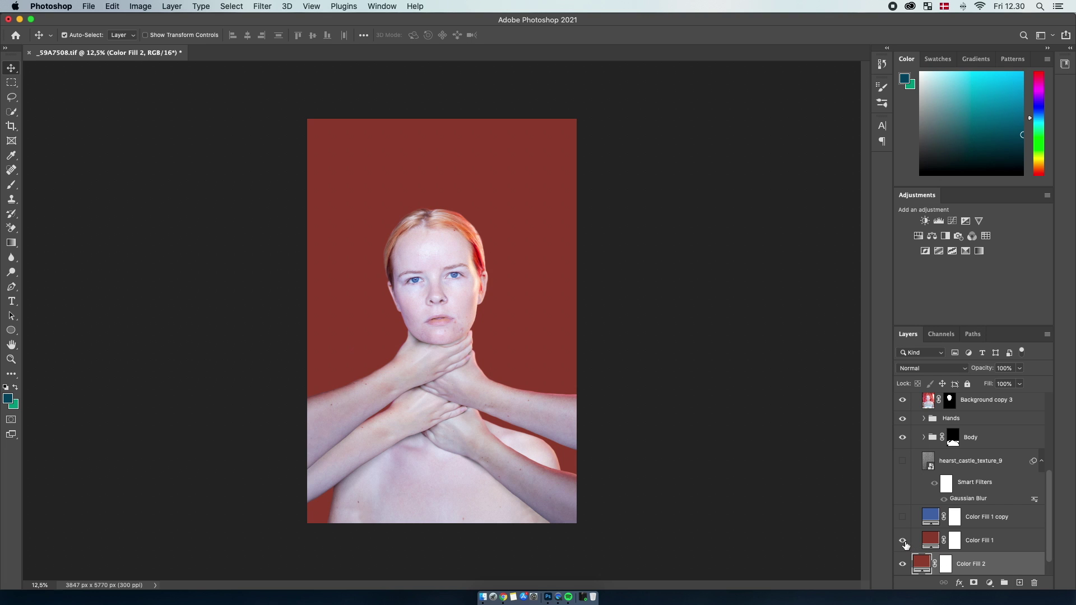
pyautogui.scroll(-1, 925, 544)
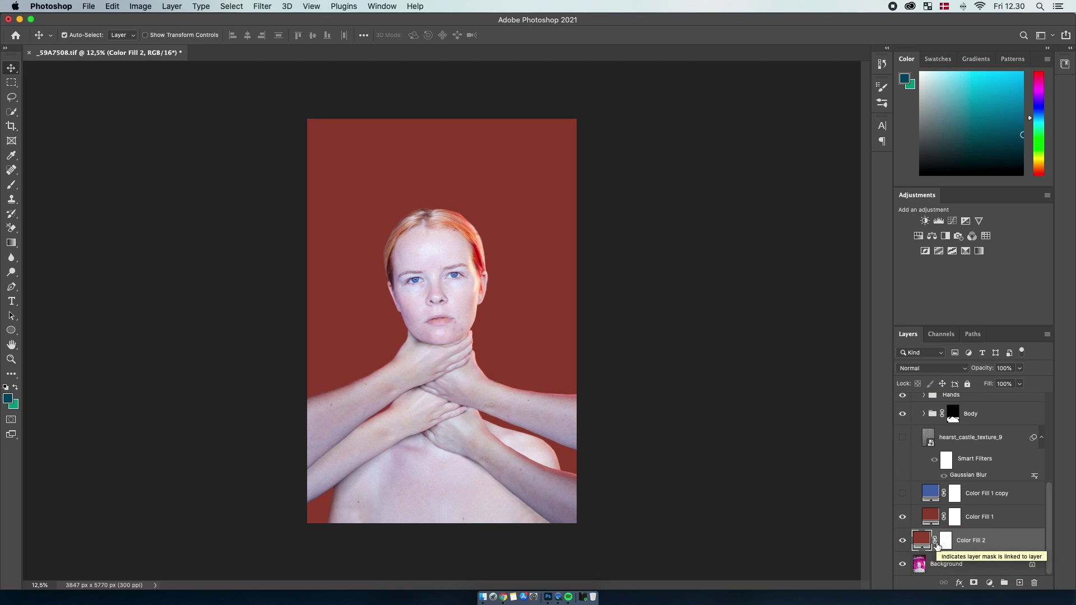
# Show the blue Color Fill 1 copy layer and the hearst_castle_texture_9 texture layer behind the figure
pyautogui.scroll(2, 936, 546)
pyautogui.scroll(1, 936, 547)
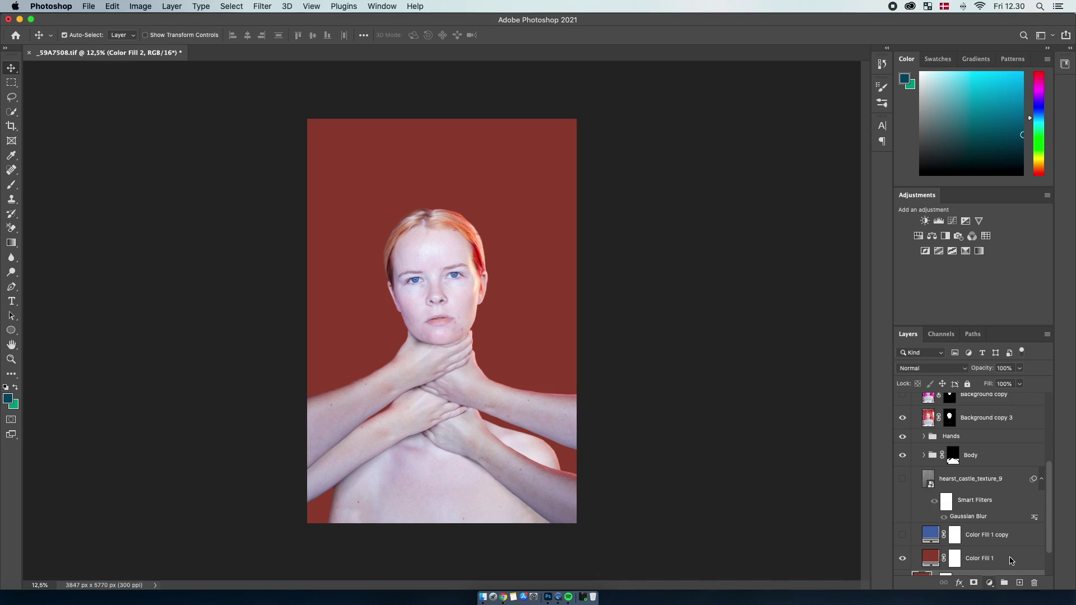
pyautogui.click(990, 582)
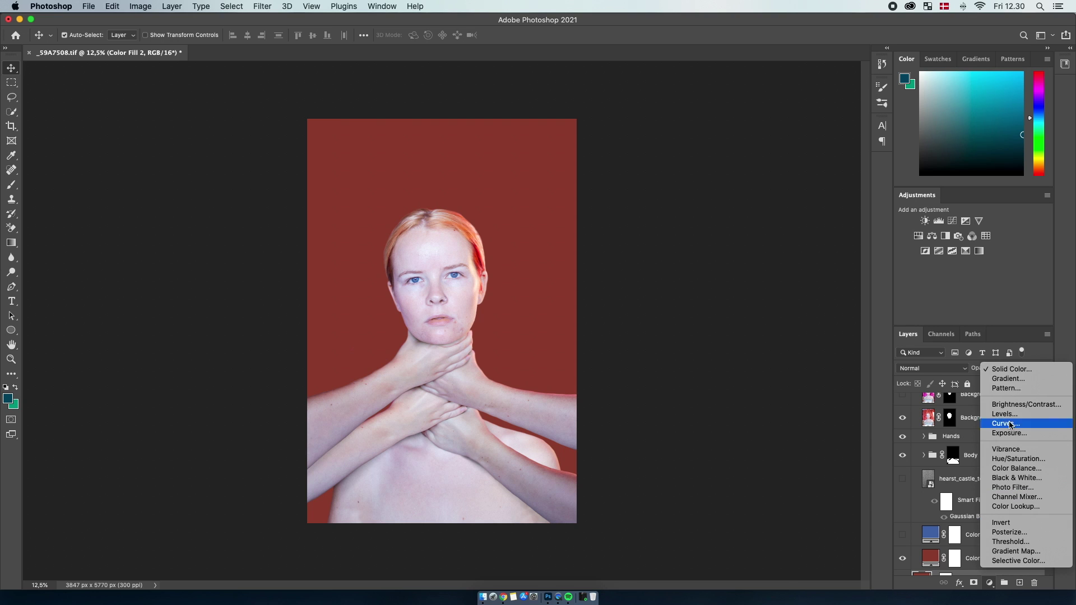
pyautogui.click(902, 542)
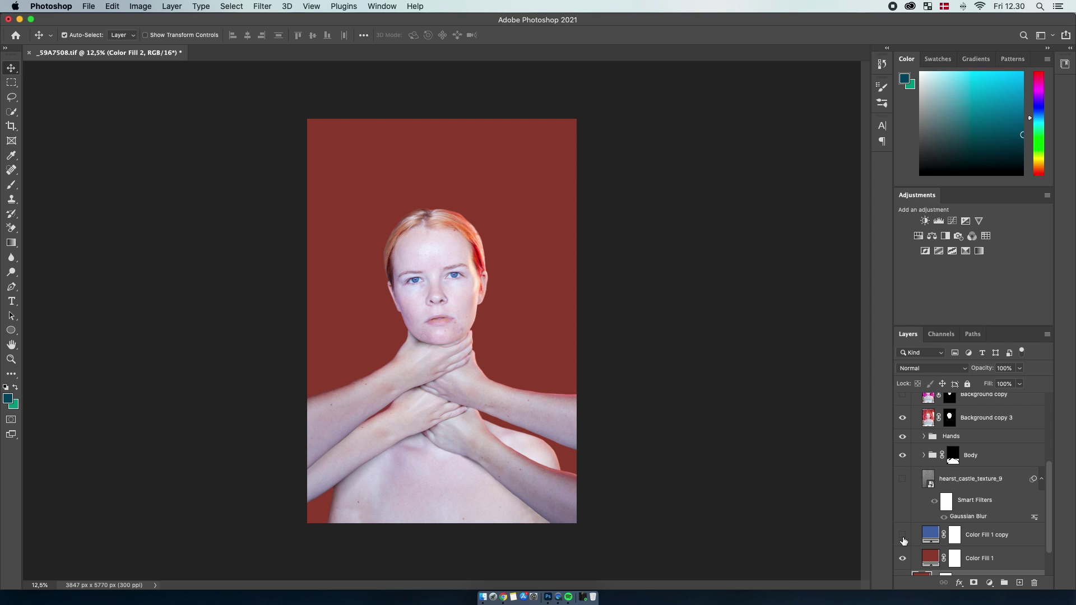
pyautogui.click(902, 537)
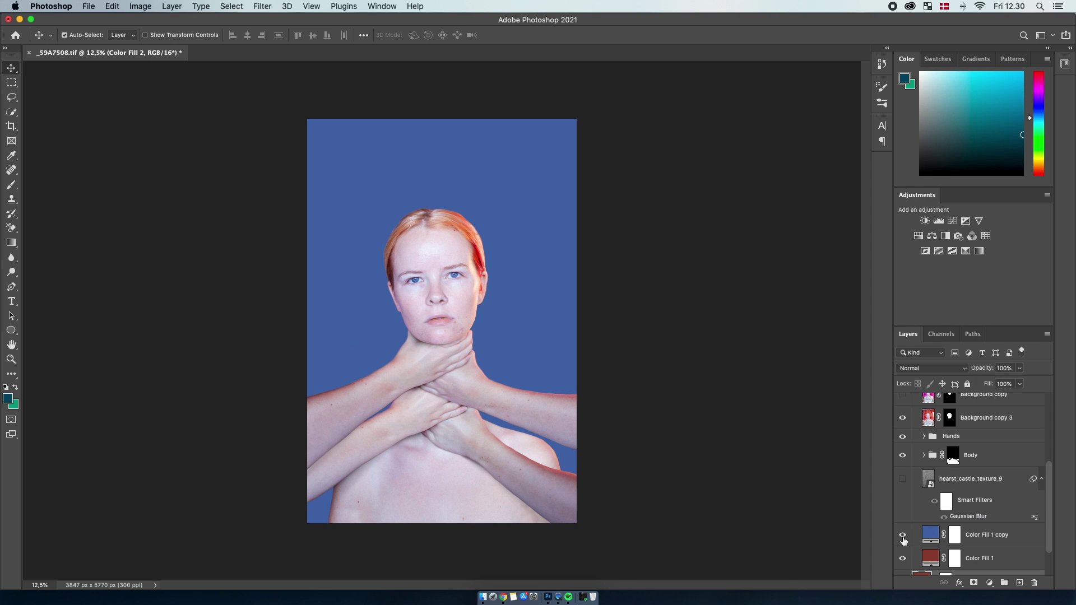
pyautogui.click(902, 480)
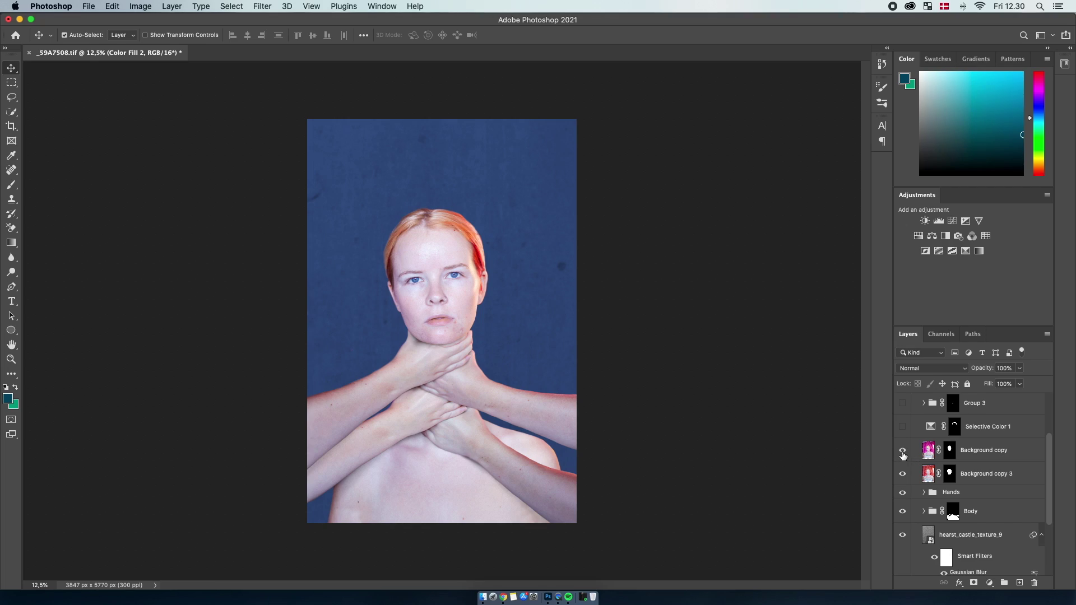
# Show the Background copy layer and compare the face closely with and without it
pyautogui.click(902, 451)
pyautogui.press('x')
pyautogui.press('z')
pyautogui.moveTo(434, 303); pyautogui.dragTo(724, 403)
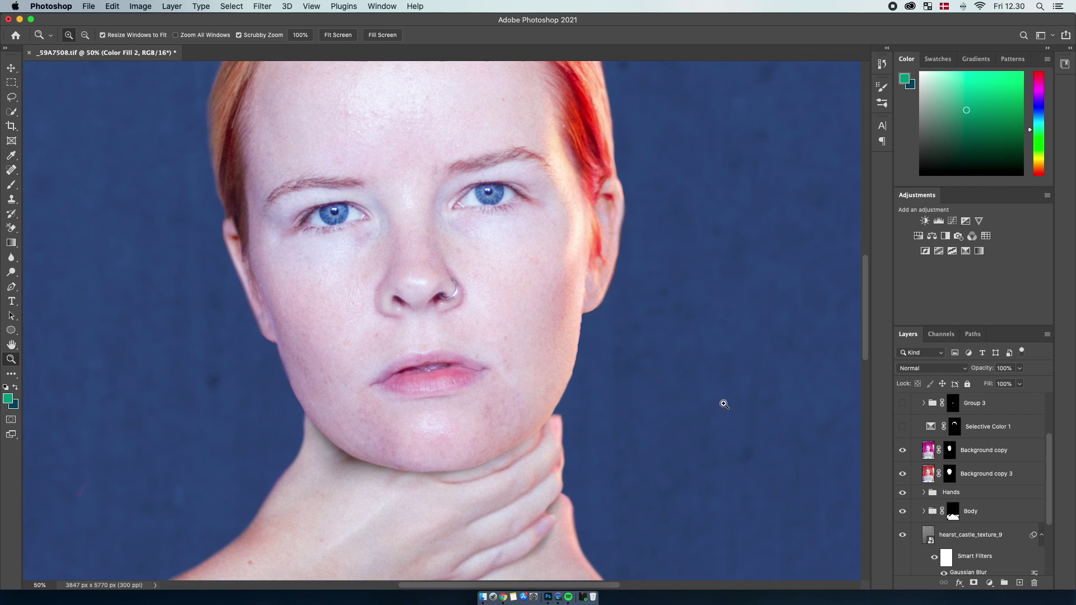
pyautogui.click(902, 451)
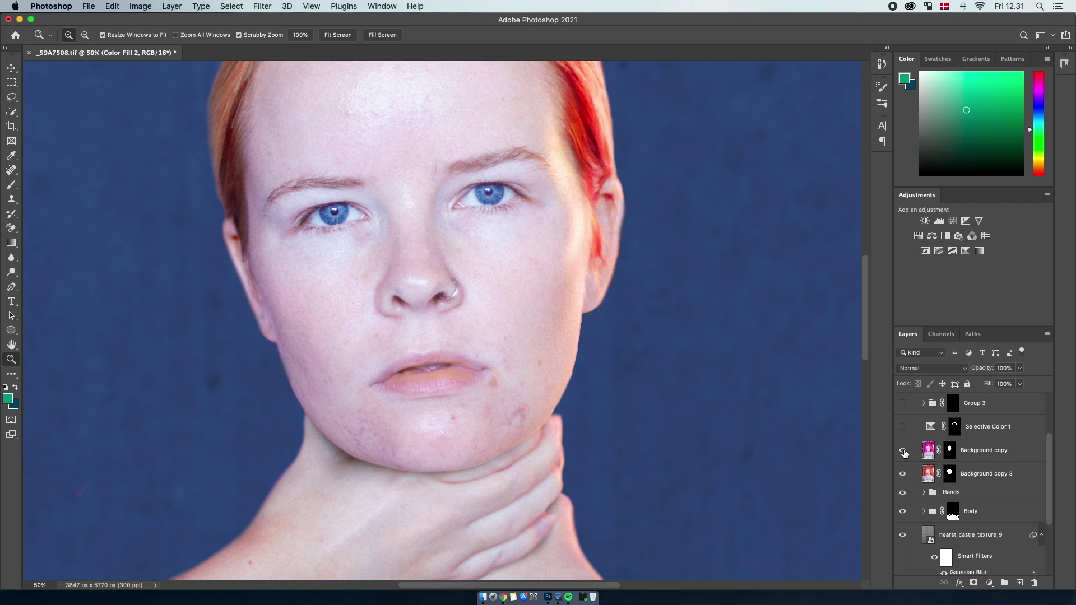
pyautogui.click(902, 451)
pyautogui.click(903, 451)
pyautogui.click(902, 451)
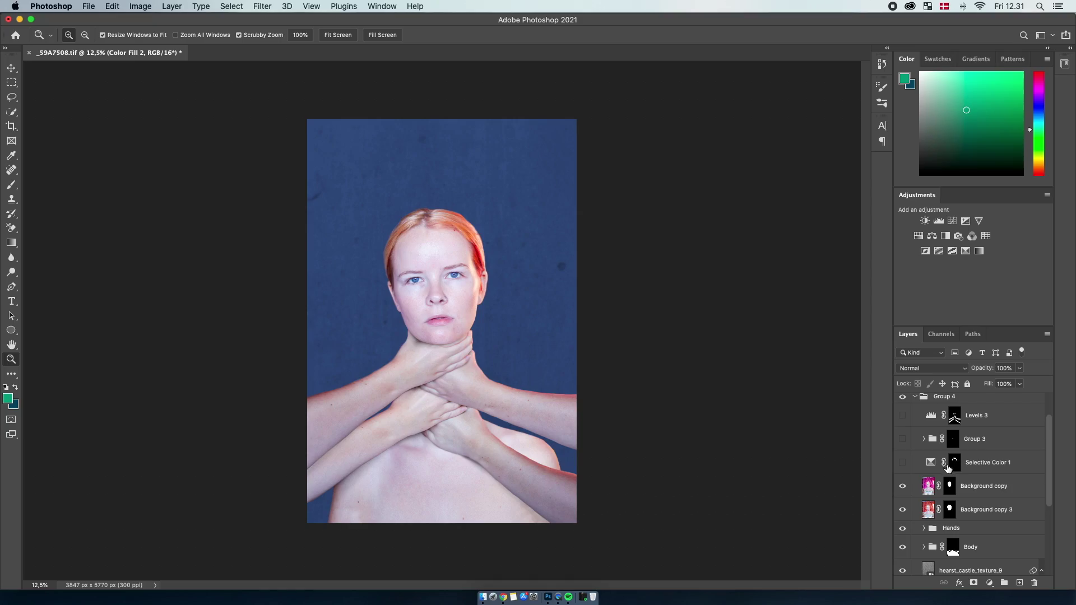
# Preview the Selective Color 1 adjustment on the hair and add a new Selective Color adjustment layer directly above Background copy
pyautogui.click(902, 463)
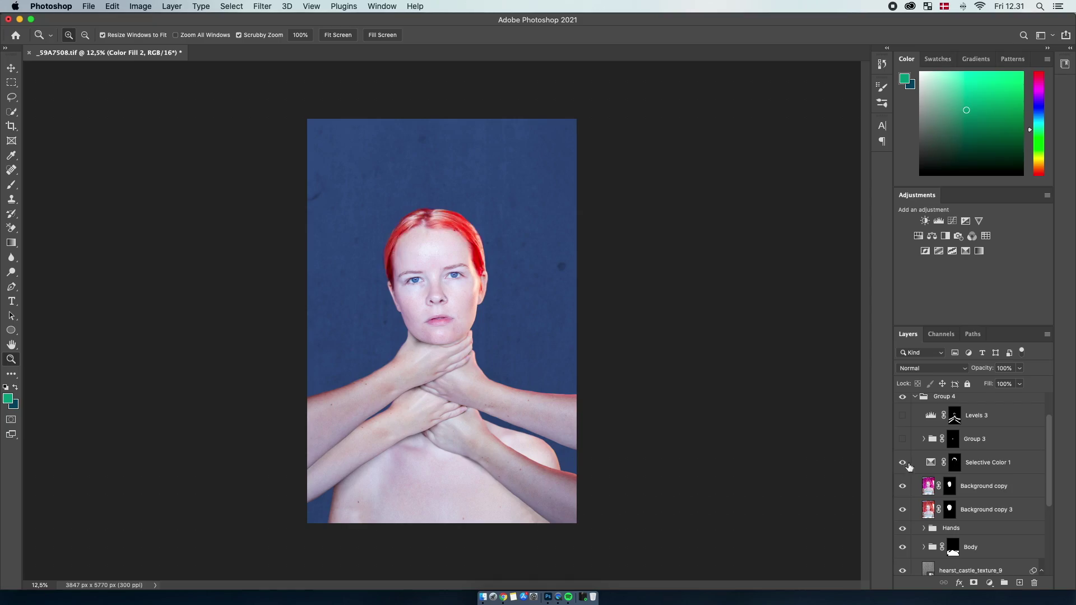
pyautogui.click(902, 463)
pyautogui.click(986, 486)
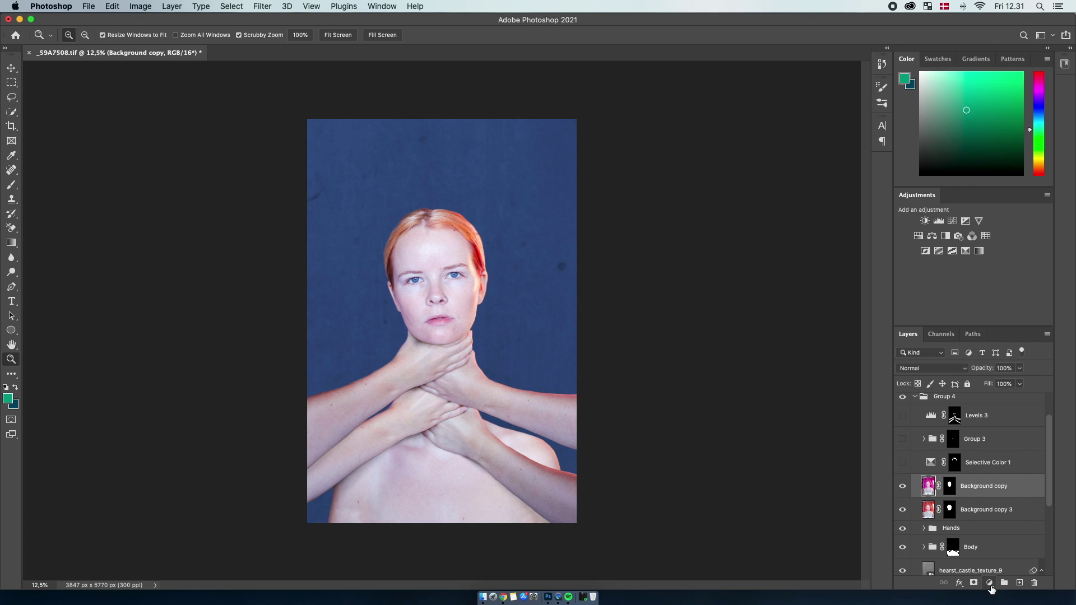
pyautogui.click(990, 581)
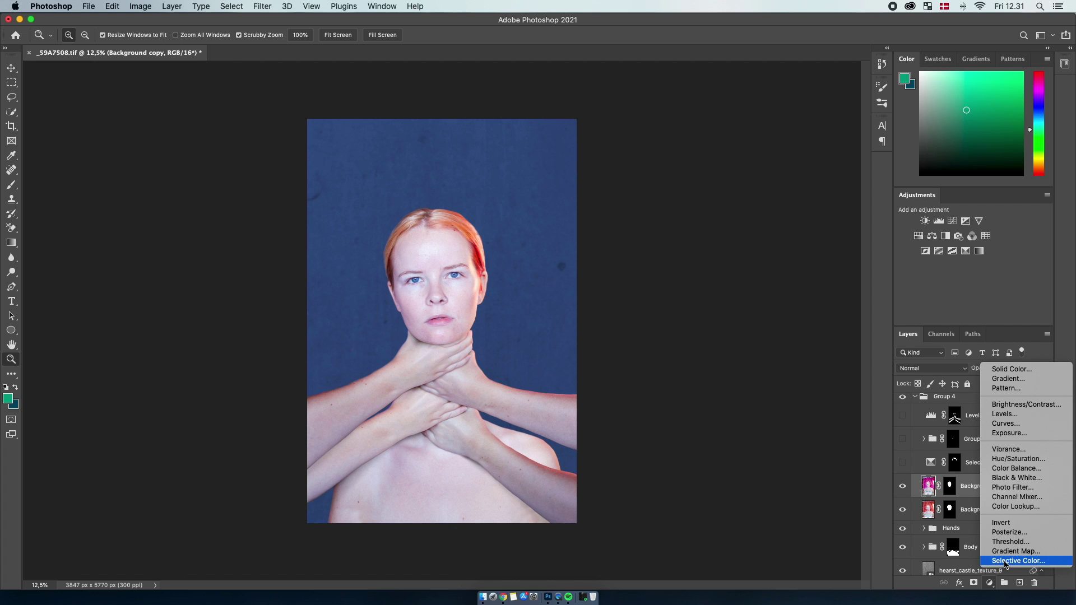
pyautogui.click(1005, 561)
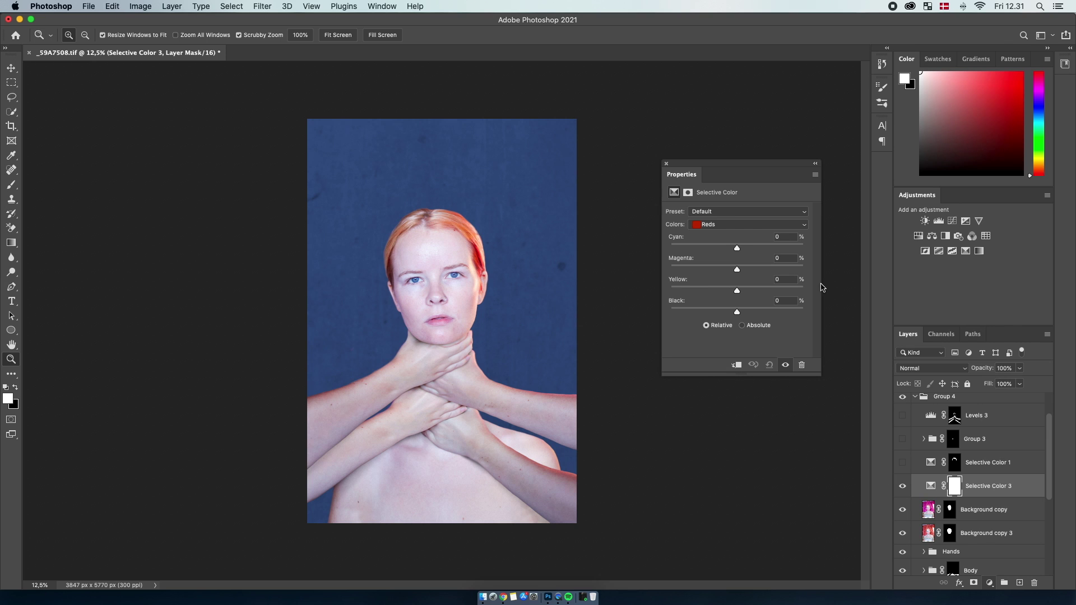
# Try shifting the Blues to Cyan -17, Magenta -8 and Yellow -1 in the new Selective Color layer, and delete that layer
pyautogui.click(724, 228)
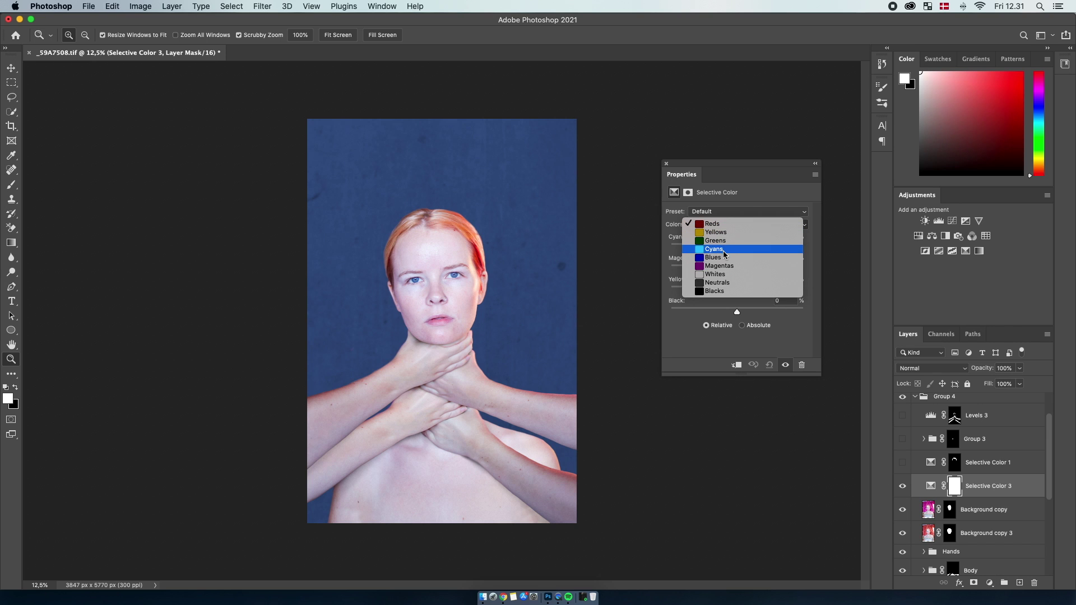
pyautogui.click(723, 258)
pyautogui.moveTo(719, 248); pyautogui.dragTo(803, 247)
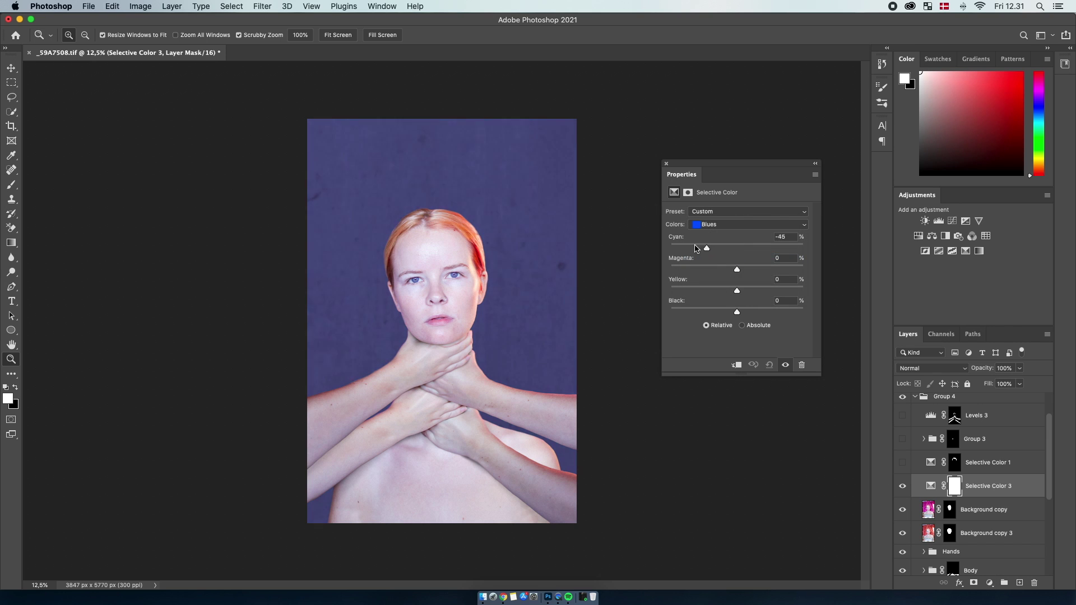
pyautogui.click(725, 247)
pyautogui.moveTo(737, 268); pyautogui.dragTo(792, 290)
pyautogui.click(681, 290)
pyautogui.click(736, 290)
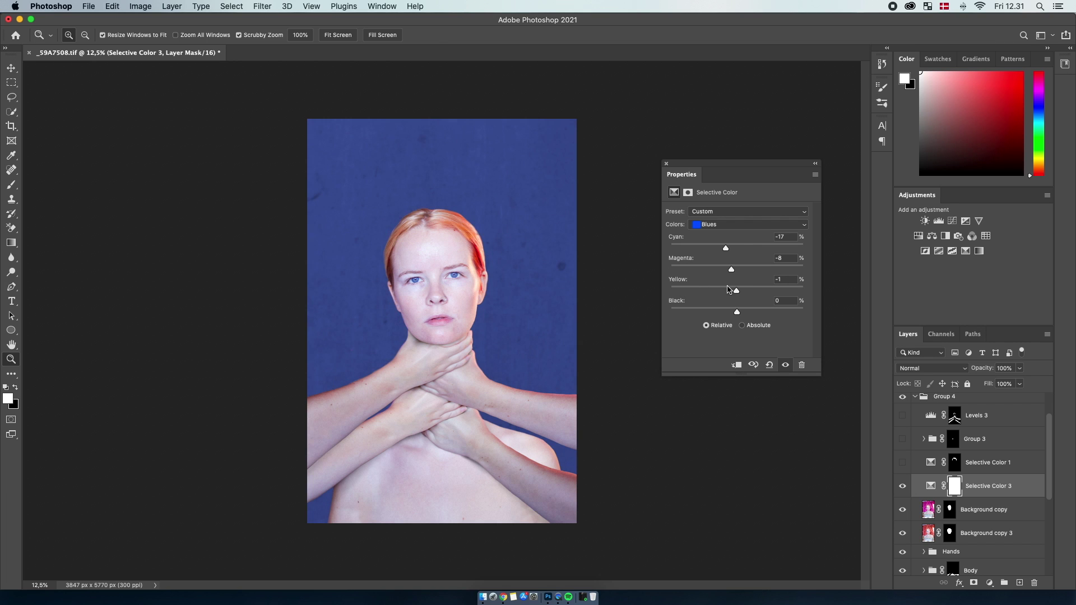
pyautogui.click(665, 165)
pyautogui.click(972, 491)
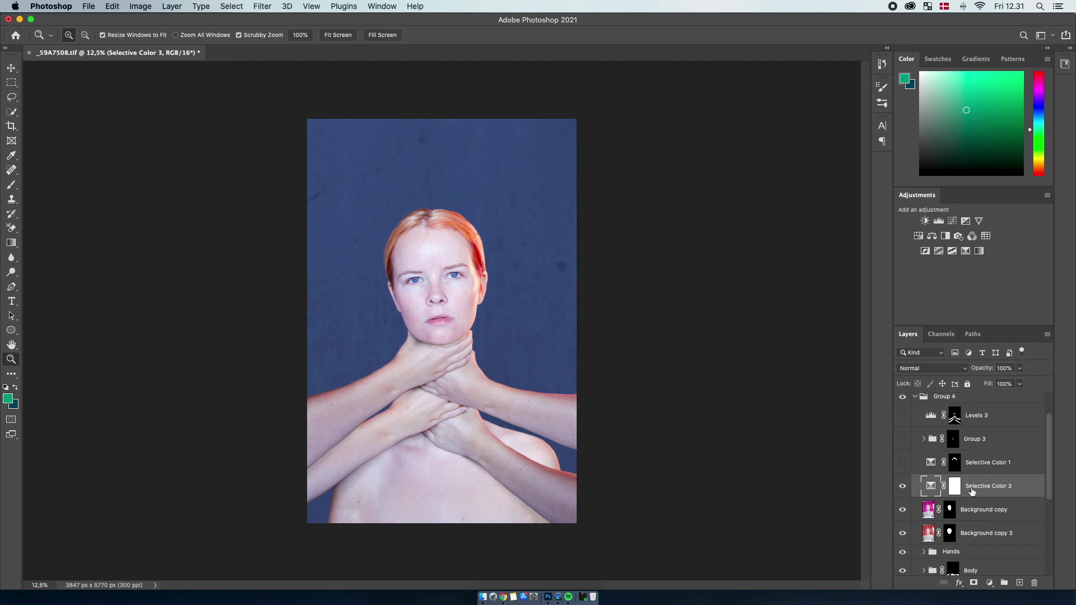
pyautogui.press('BackSpace')
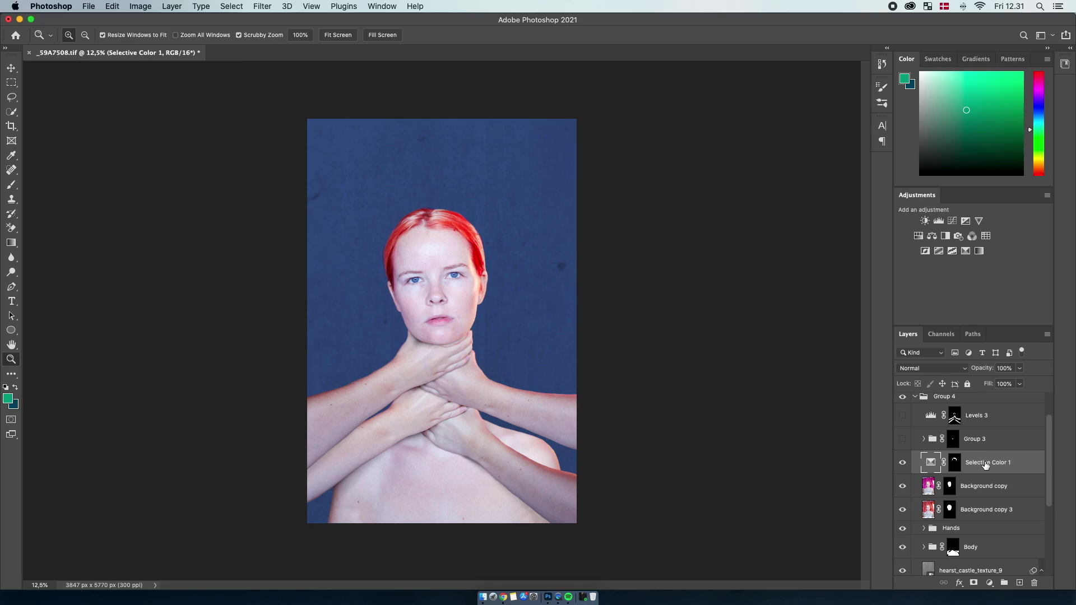
# Duplicate the Selective Color 1 layer, remove the copy's layer mask to preview the unmasked effect, and undo the mask removal
pyautogui.click(985, 463)
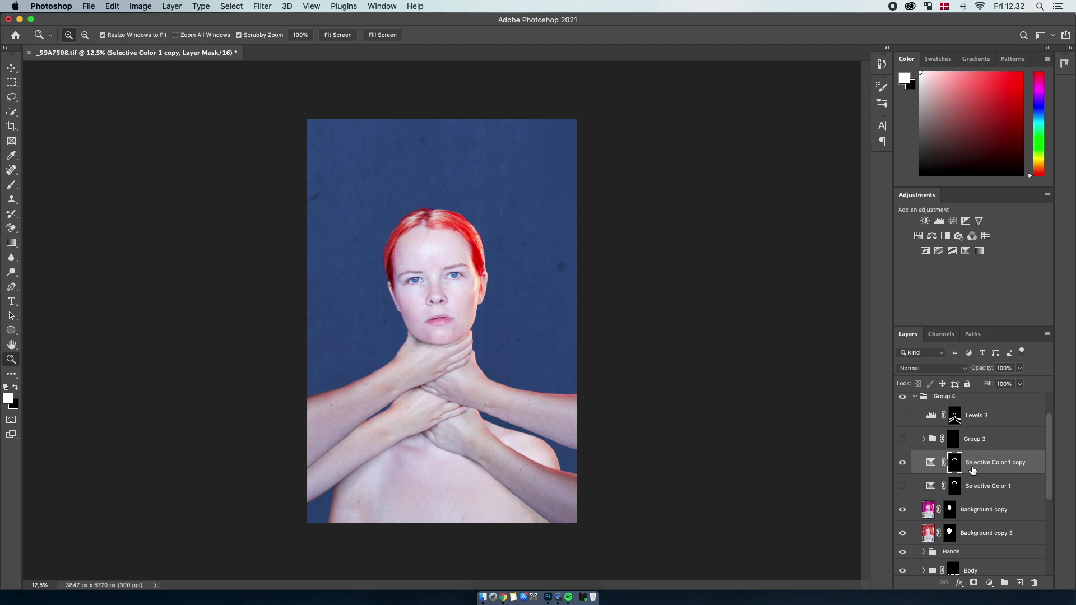
pyautogui.press('Delete')
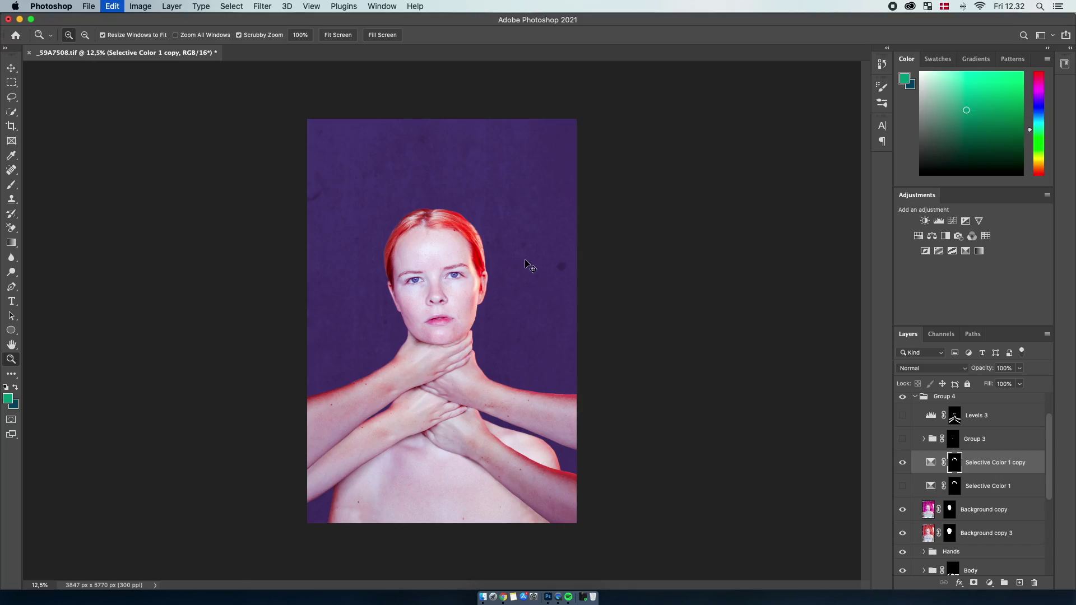
pyautogui.press('super+z')
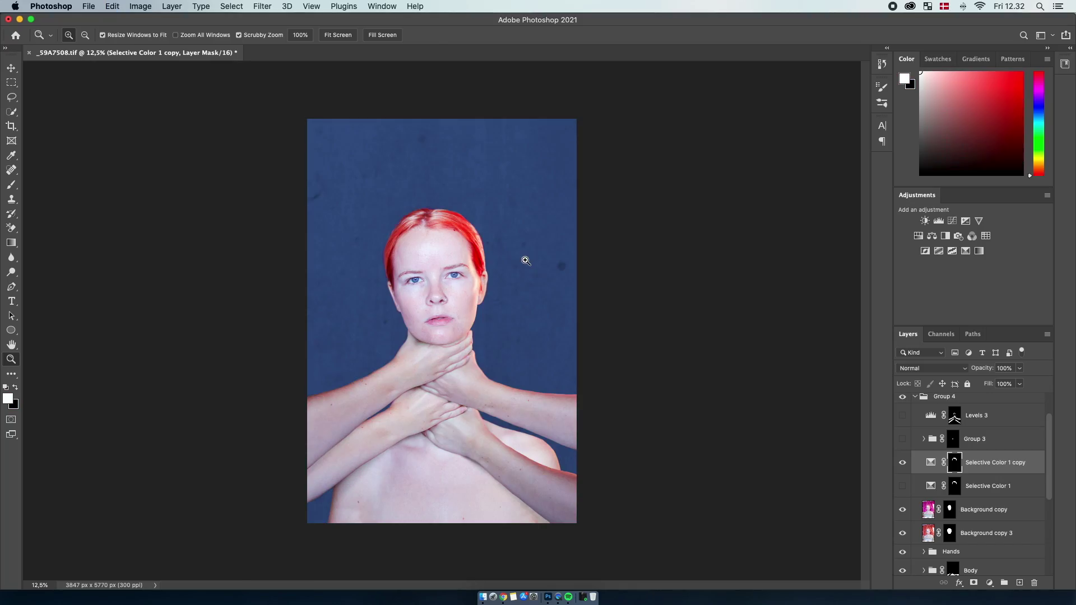
# Switch to the Move tool, expand Group 3 and turn on its Curves 2 and Selective Color 2 adjustments
pyautogui.press('v')
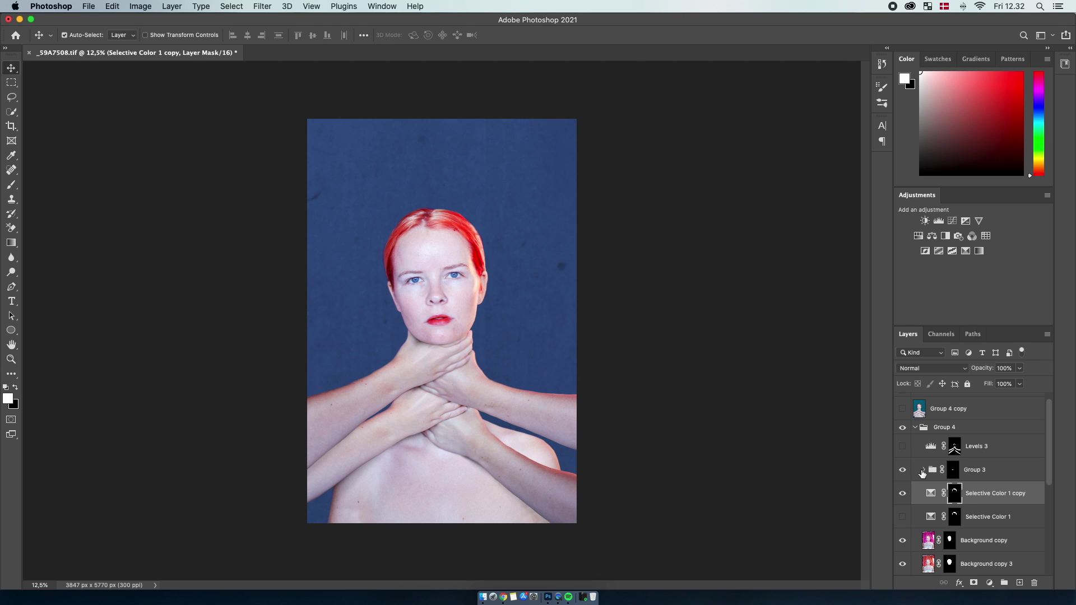
pyautogui.click(922, 470)
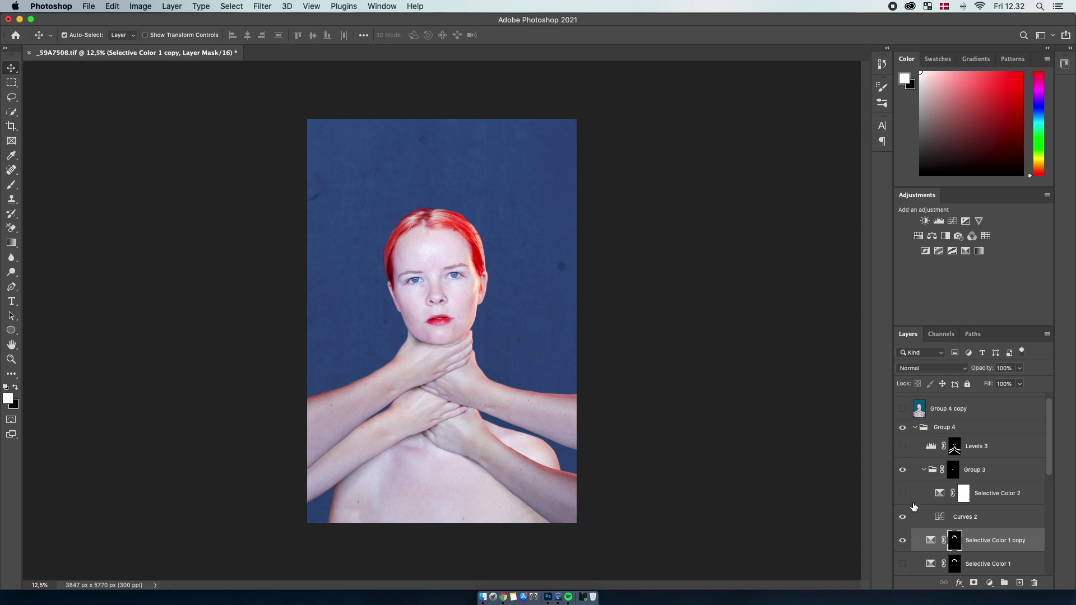
pyautogui.click(901, 517)
pyautogui.click(901, 520)
pyautogui.click(902, 519)
pyautogui.scroll(1, 930, 493)
# Delete the layer mask of Group 3 and bring the lips into close view
pyautogui.click(951, 486)
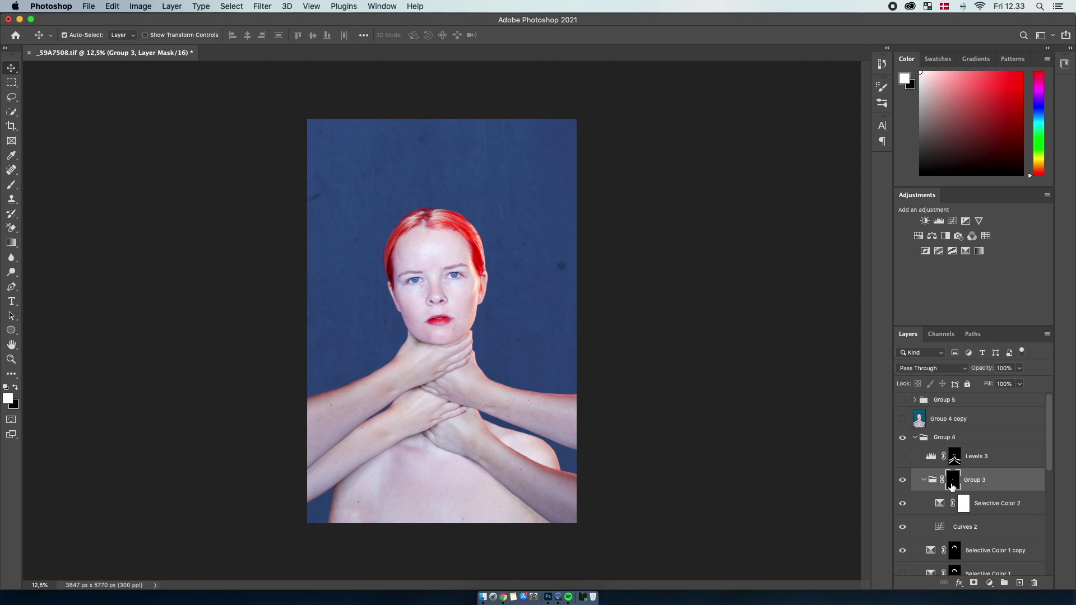
pyautogui.press('BackSpace')
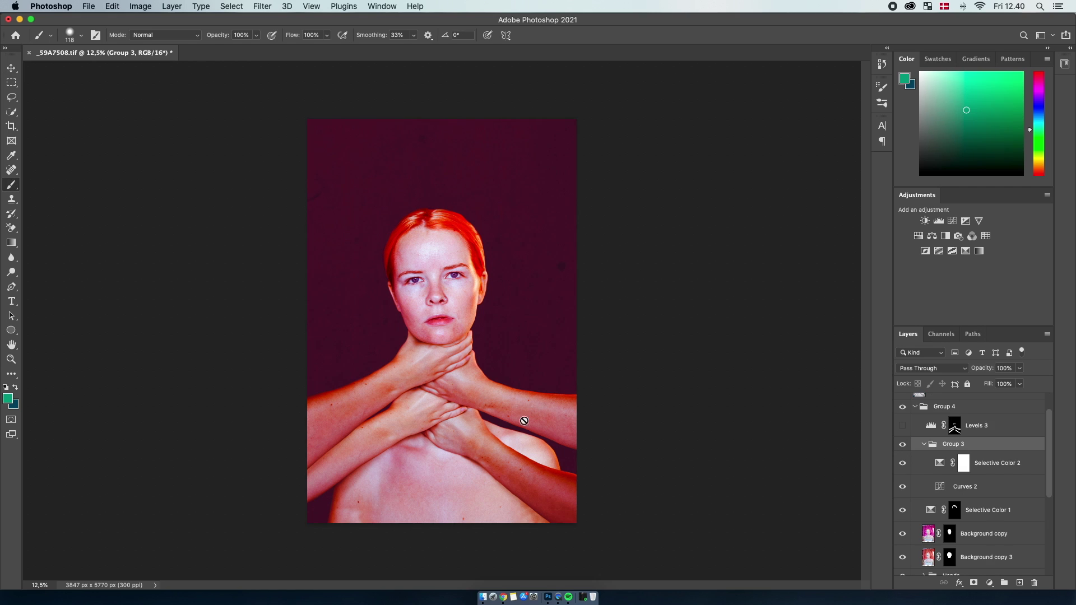
pyautogui.press('z')
pyautogui.moveTo(444, 323); pyautogui.dragTo(445, 322)
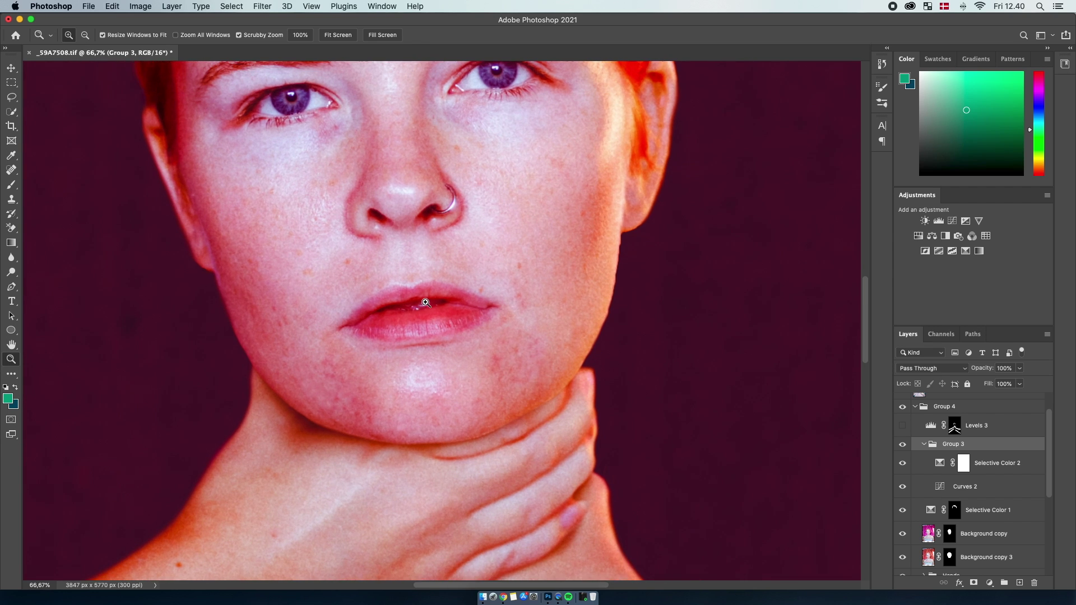
pyautogui.click(438, 325)
# Select the lips with the Lasso tool at a 20 px feather, redrawing the outline to reach closer to both mouth corners
pyautogui.press('l')
pyautogui.moveTo(307, 292)
pyautogui.mouseDown()
pyautogui.moveTo(317, 336)
pyautogui.moveTo(367, 357)
pyautogui.moveTo(438, 349)
pyautogui.mouseUp()
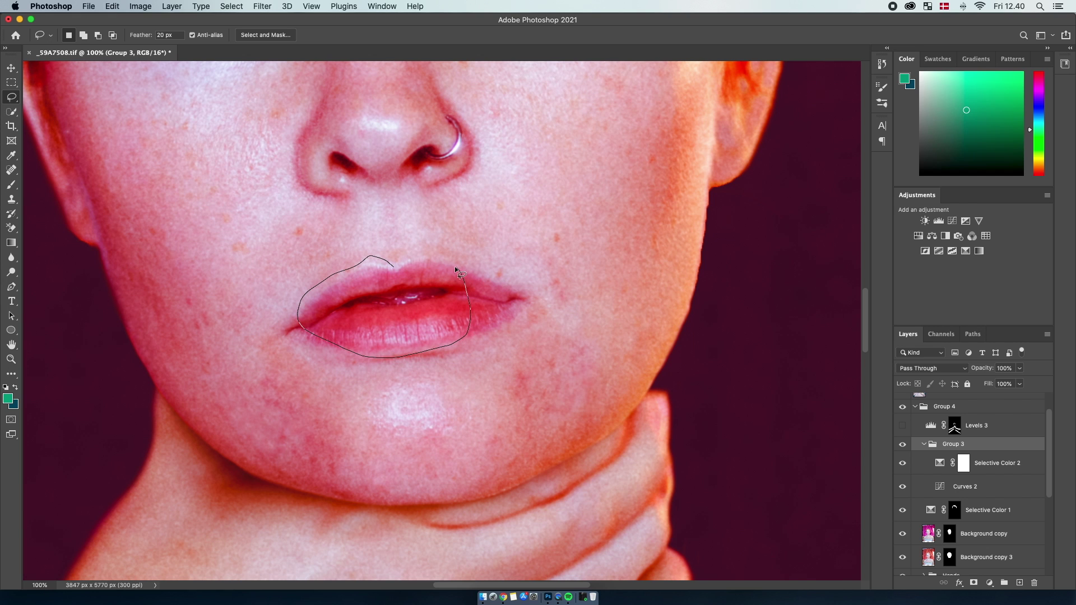
pyautogui.moveTo(416, 261); pyautogui.dragTo(395, 263)
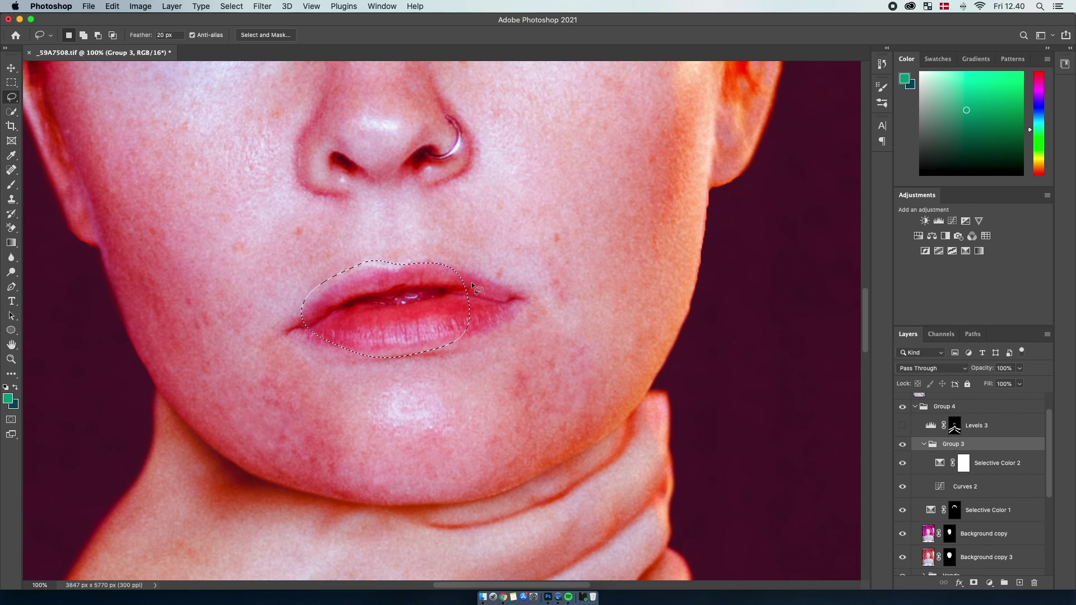
pyautogui.click(380, 261)
pyautogui.moveTo(311, 325); pyautogui.dragTo(352, 354)
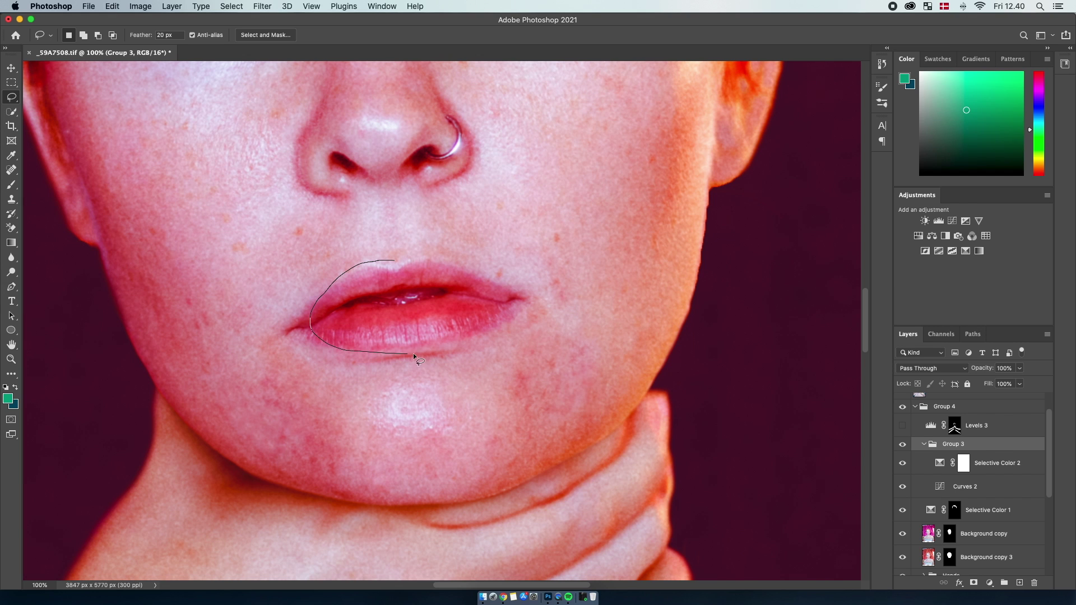
pyautogui.moveTo(501, 328); pyautogui.dragTo(504, 301)
pyautogui.moveTo(433, 258); pyautogui.dragTo(396, 259)
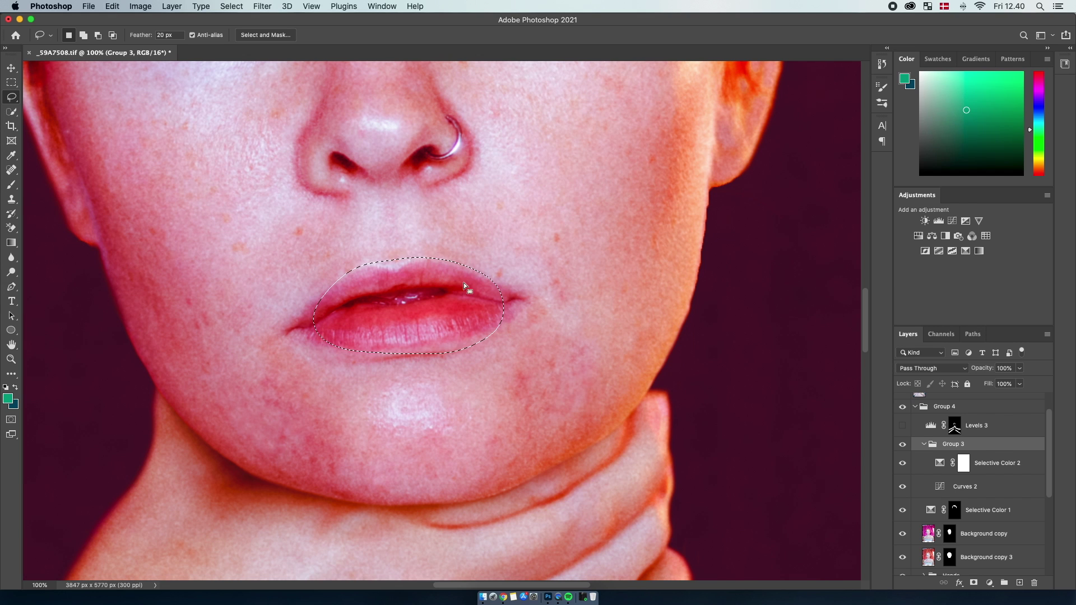
# Check the lip selection in Quick Mask mode and add it as the layer mask of Group 3
pyautogui.press('q')
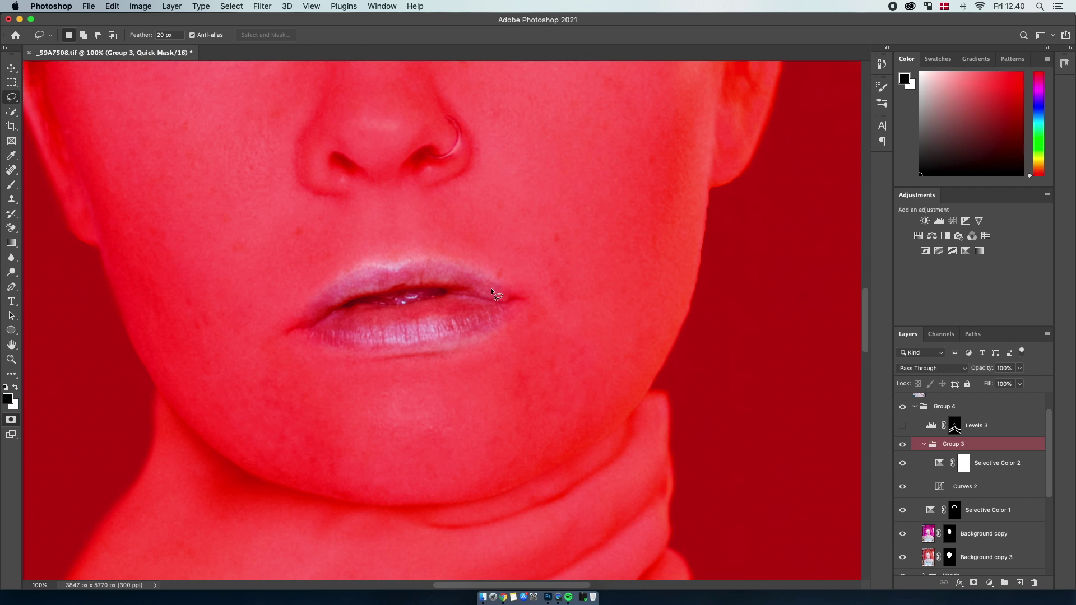
pyautogui.press('q')
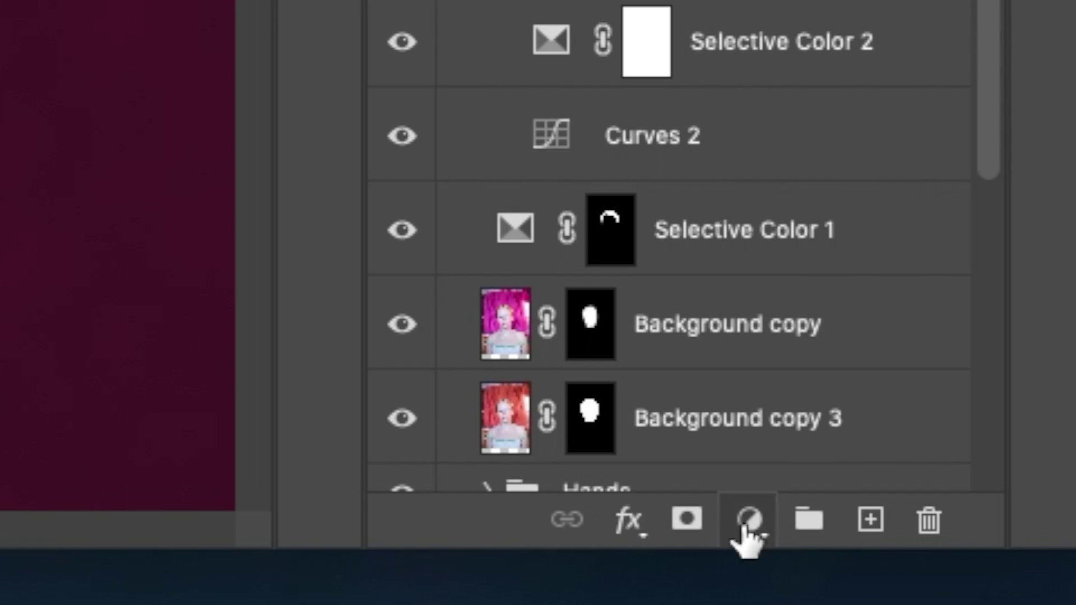
pyautogui.click(688, 519)
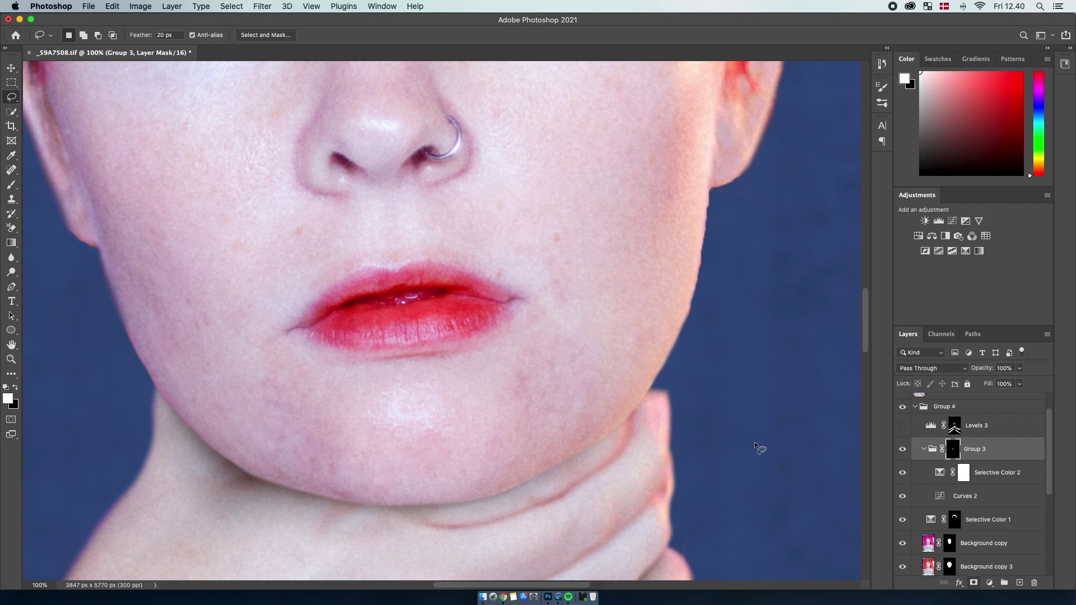
pyautogui.press('super+minus')
pyautogui.press('super+minus')
pyautogui.press('super+minus')
pyautogui.press('super+minus')
pyautogui.press('super+minus')
pyautogui.press('super+minus')
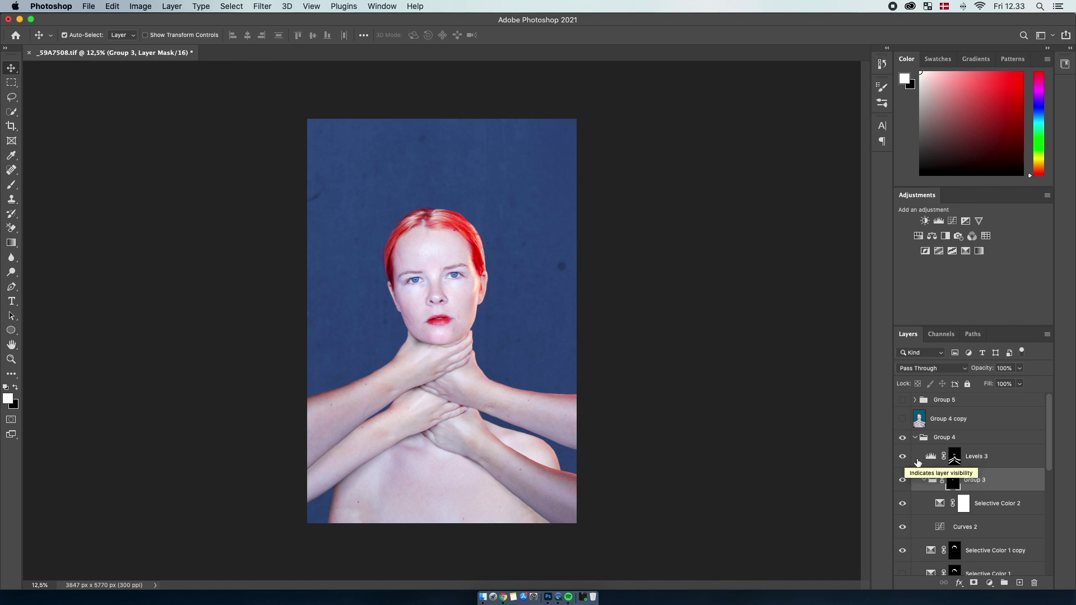
# Add a new Levels adjustment layer directly above Levels 3 in Group 4
pyautogui.click(928, 459)
pyautogui.click(989, 584)
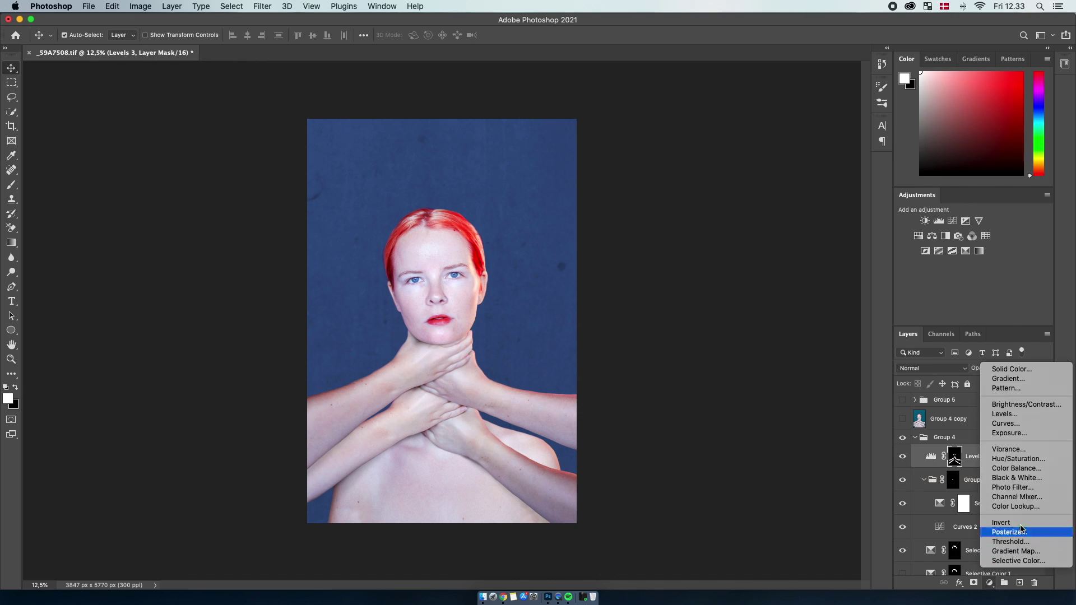
pyautogui.click(1021, 418)
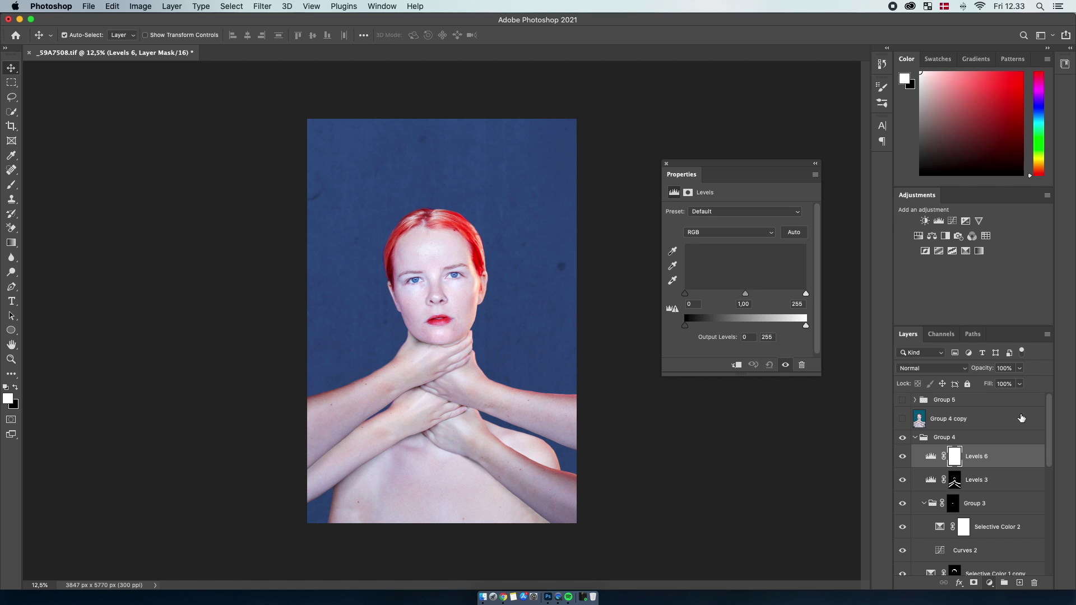
# Try brightening the image by setting the Levels 6 midtones to 1.19, and discard that adjustment layer
pyautogui.moveTo(746, 296)
pyautogui.mouseDown()
pyautogui.moveTo(768, 297)
pyautogui.moveTo(741, 301)
pyautogui.mouseUp()
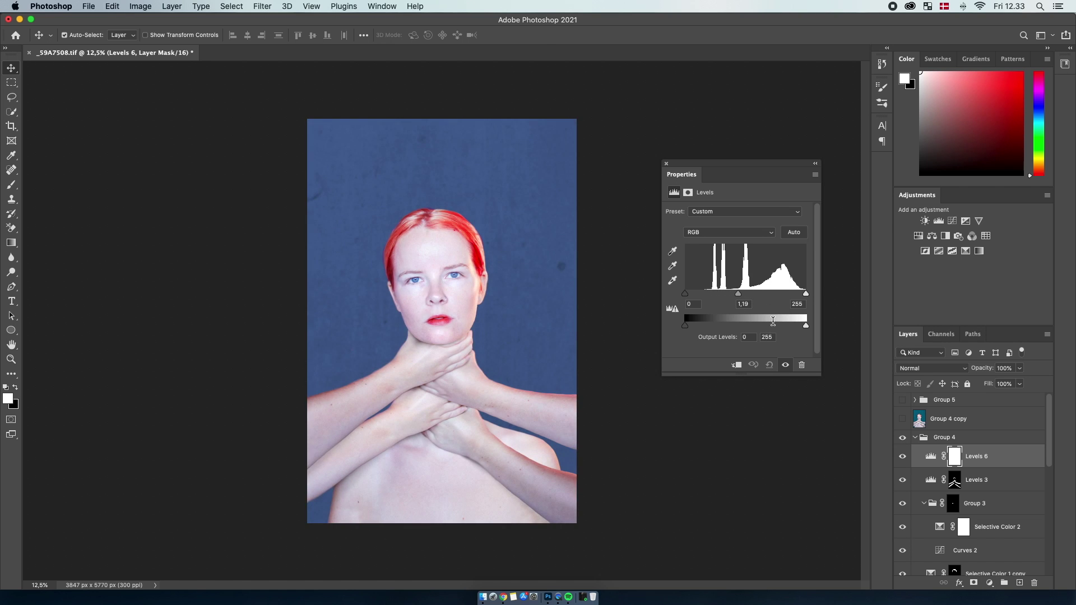
pyautogui.moveTo(809, 298); pyautogui.dragTo(836, 301)
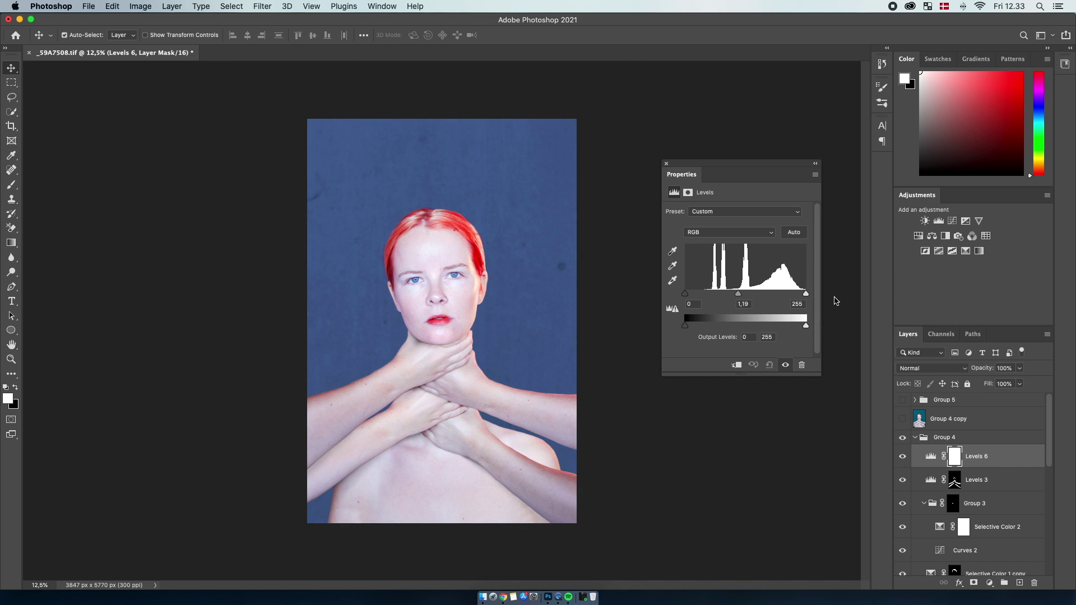
pyautogui.click(666, 163)
pyautogui.click(995, 460)
pyautogui.press('Delete')
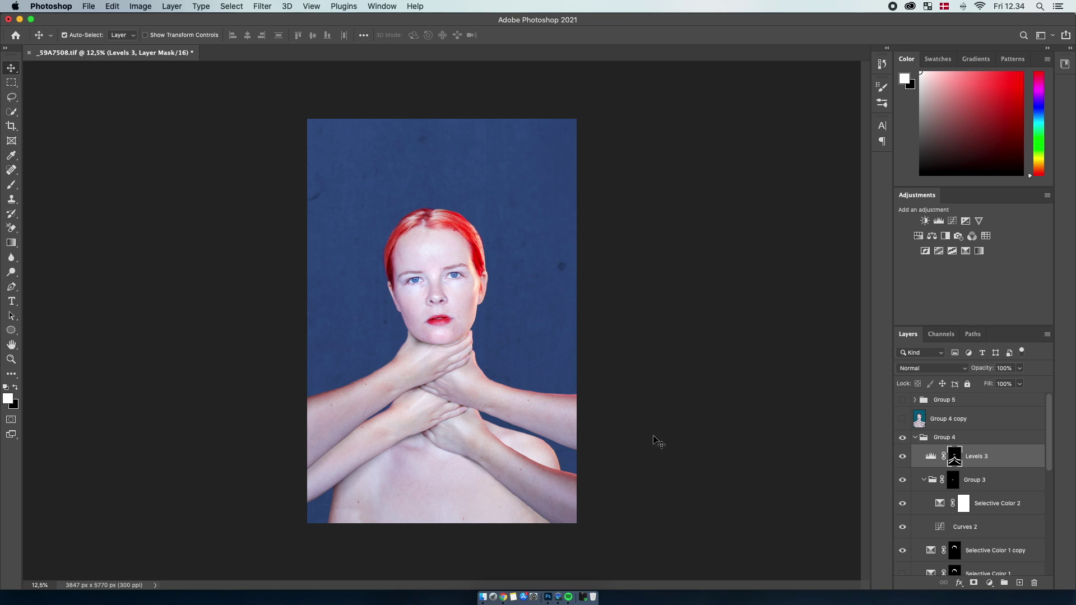
pyautogui.press('b')
pyautogui.moveTo(392, 379)
pyautogui.mouseDown()
pyautogui.moveTo(405, 437)
pyautogui.moveTo(485, 527)
pyautogui.moveTo(570, 545)
pyautogui.mouseUp()
pyautogui.press('super+z')
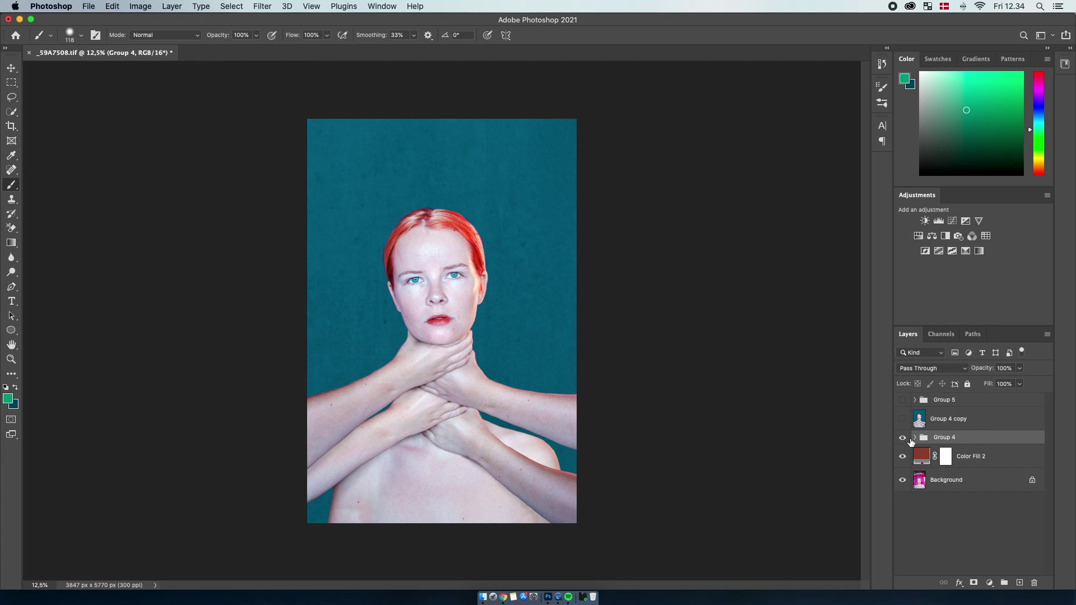
# Review the stack of layers inside Group 4, down to the texture and colour fill layers
pyautogui.click(915, 438)
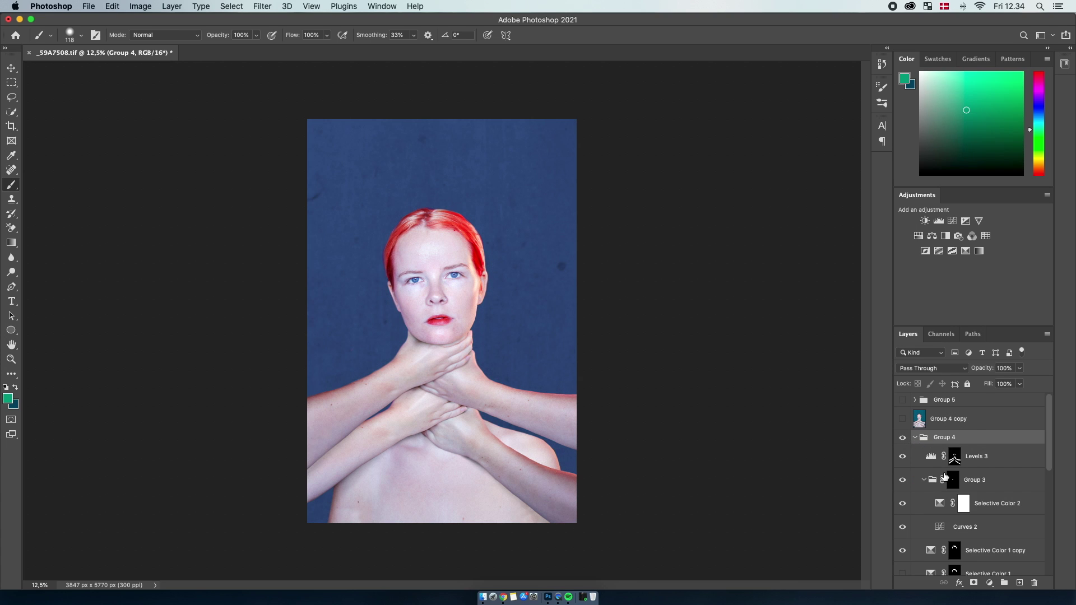
pyautogui.scroll(-5, 945, 477)
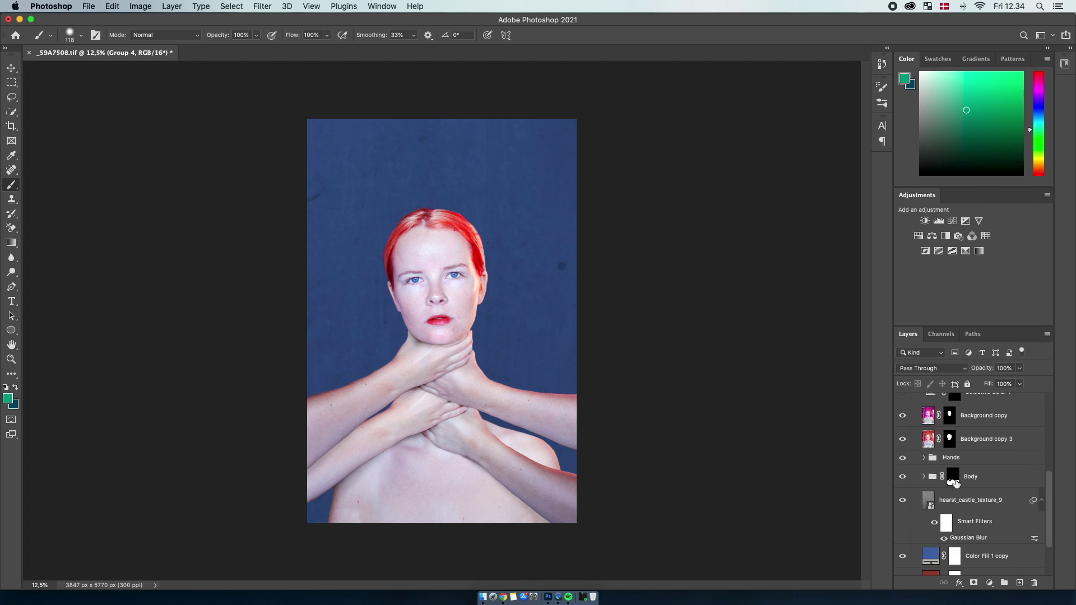
pyautogui.scroll(5, 955, 483)
pyautogui.click(916, 440)
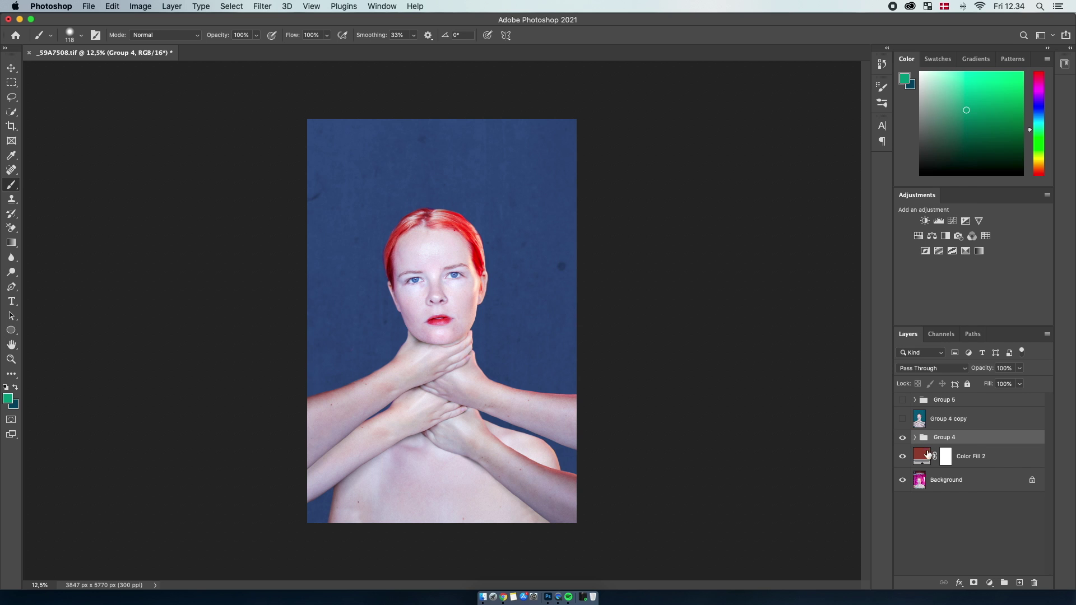
# Duplicate Group 4 and merge the copy into a single layer
pyautogui.rightClick(929, 455)
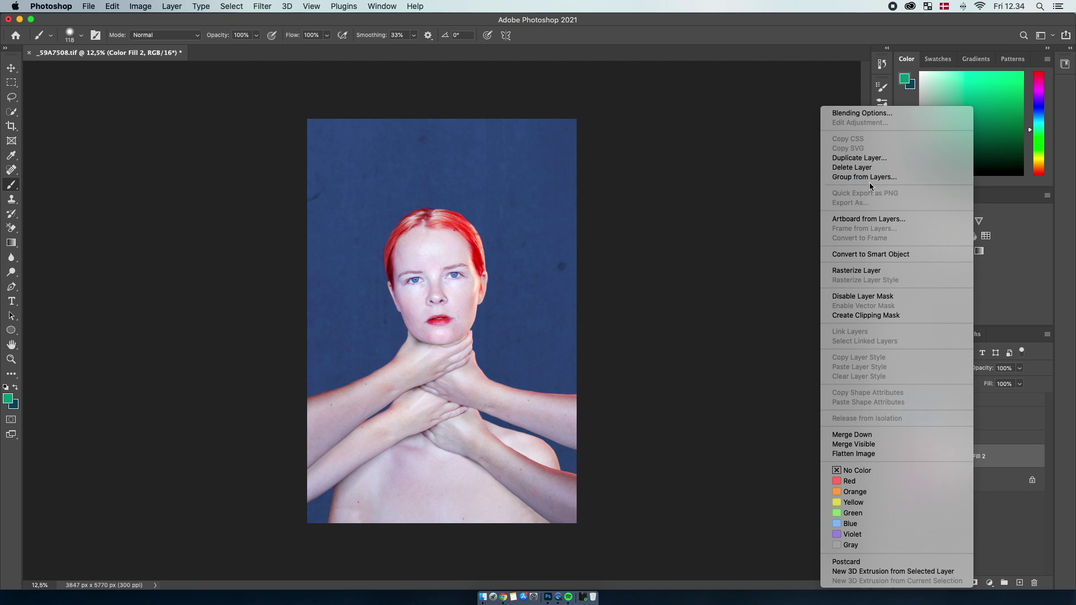
pyautogui.click(769, 294)
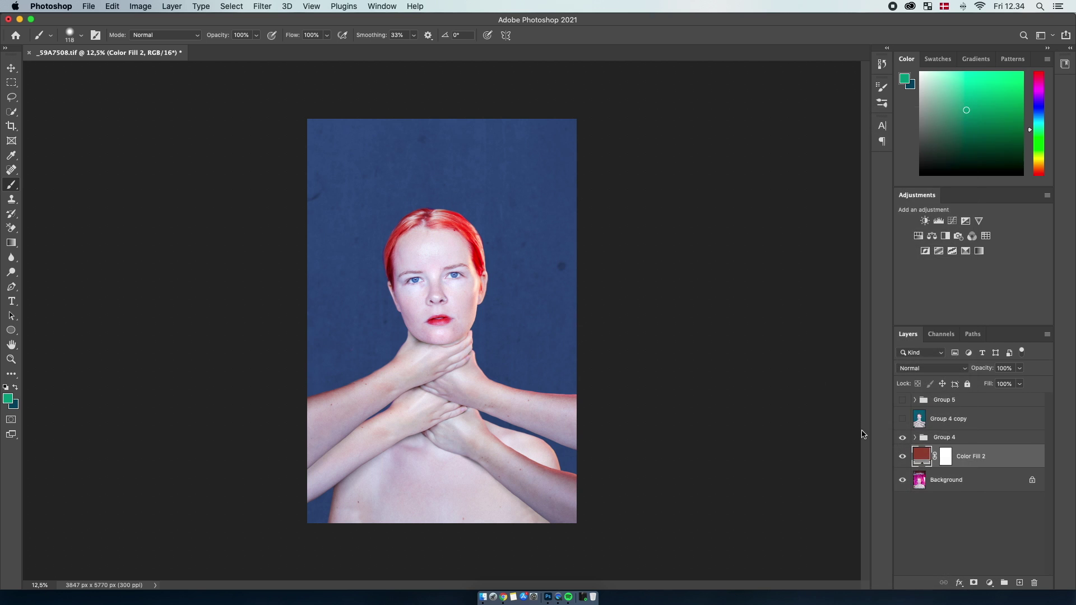
pyautogui.click(946, 438)
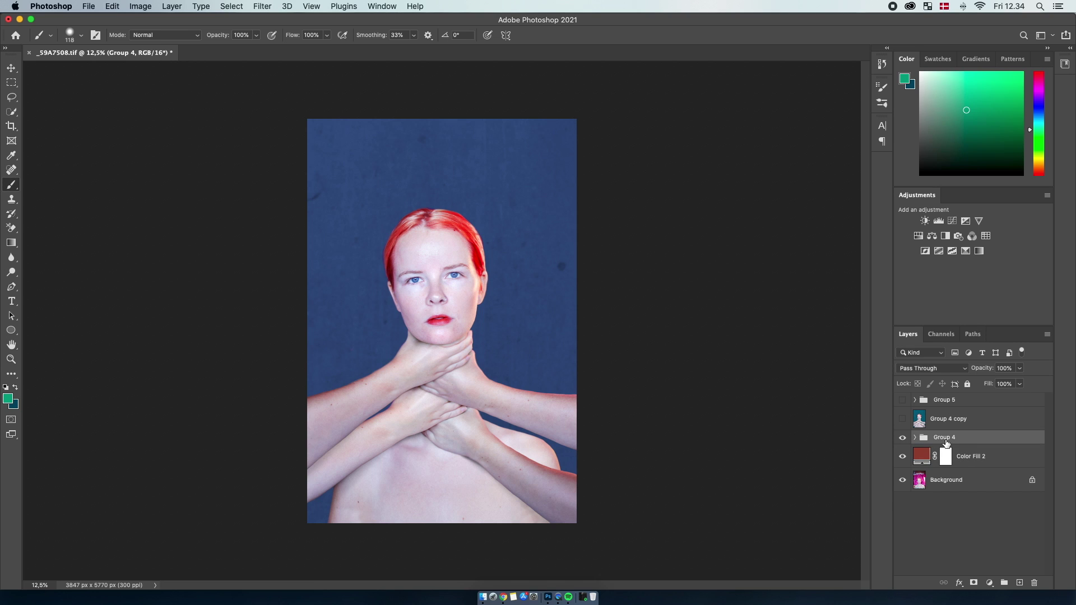
pyautogui.press('super+j')
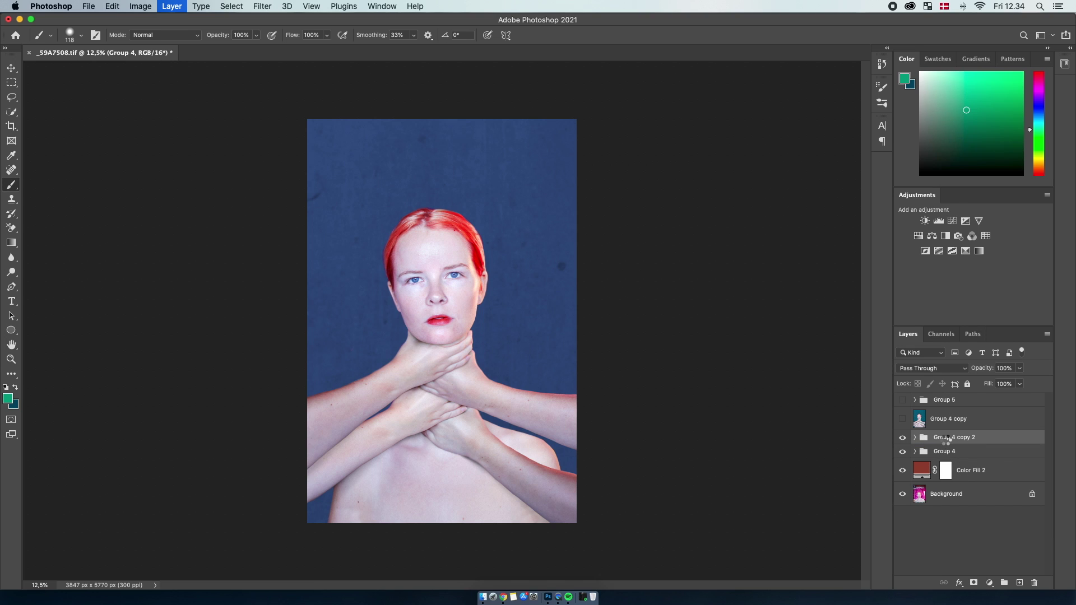
pyautogui.click(943, 438)
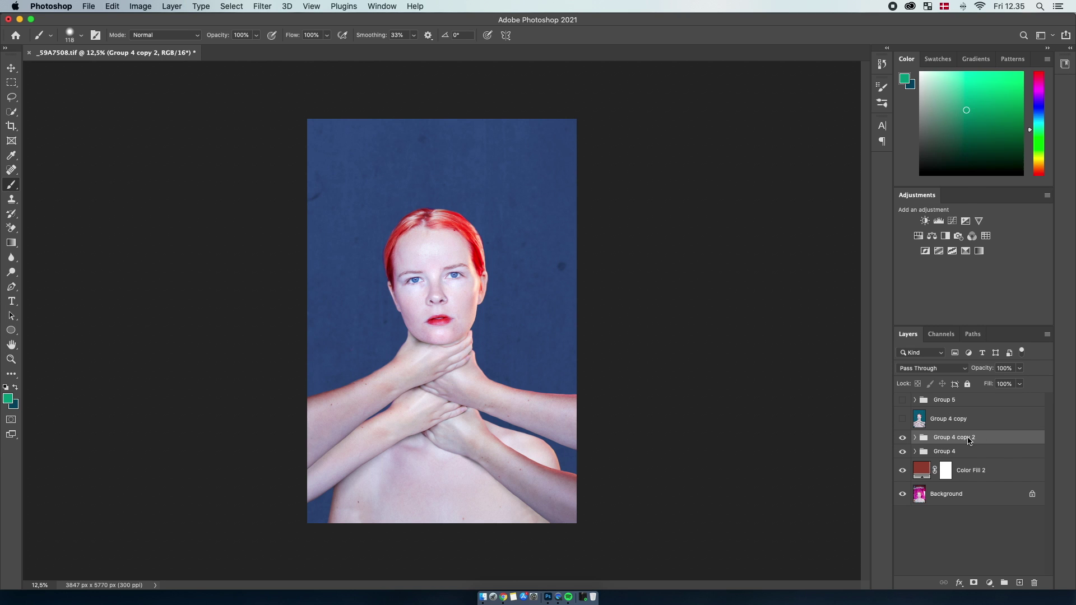
pyautogui.rightClick(968, 442)
pyautogui.click(907, 489)
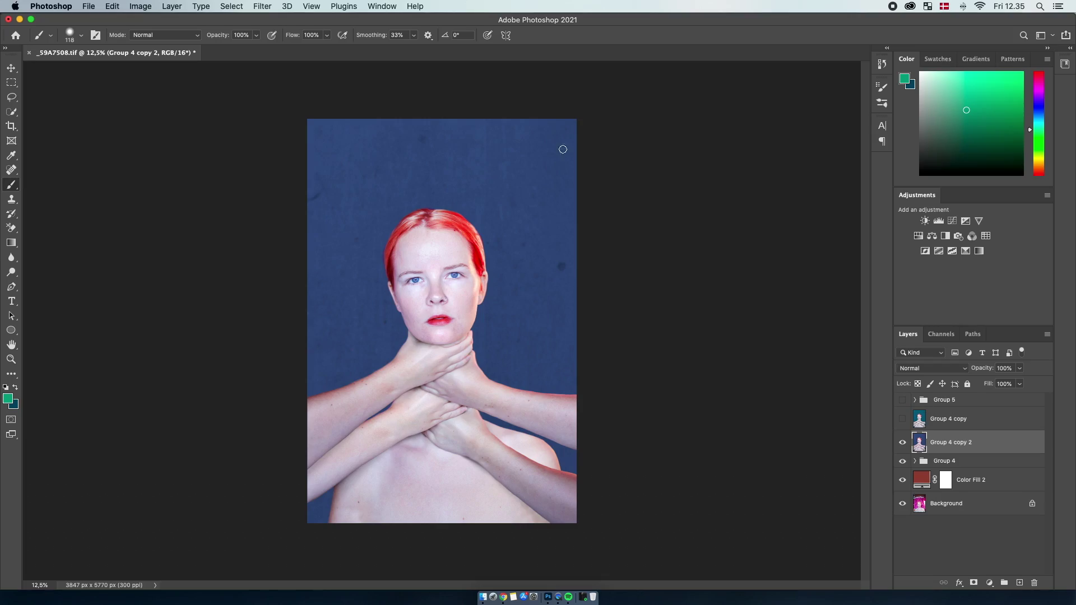
# Open the merged Group 4 copy 2 in the Camera Raw Filter, set Exposure to +0.05 and fine-tune Texture and Clarity
pyautogui.click(261, 7)
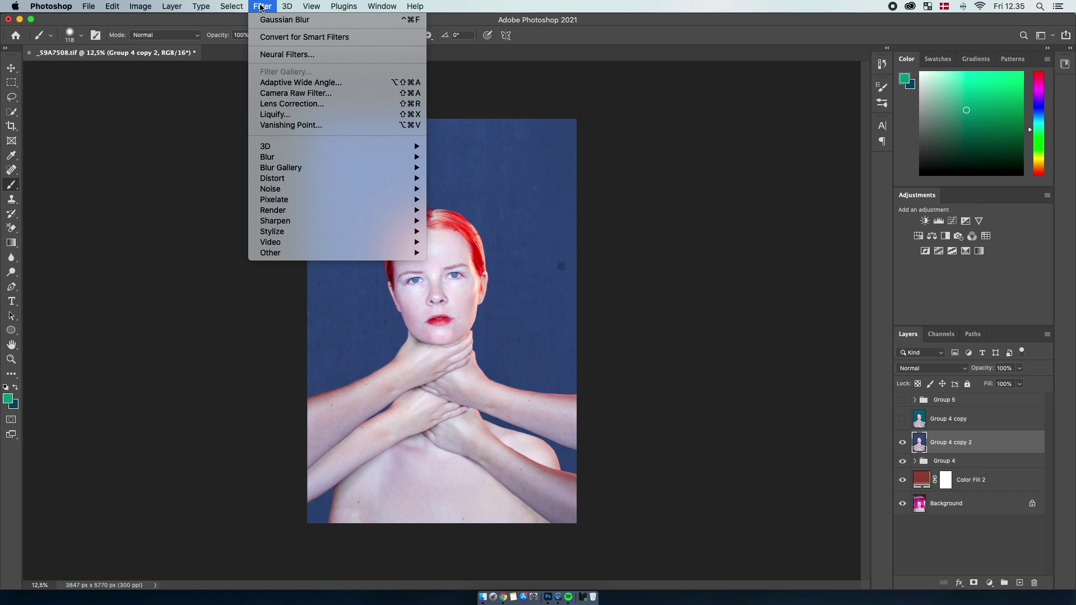
pyautogui.click(282, 93)
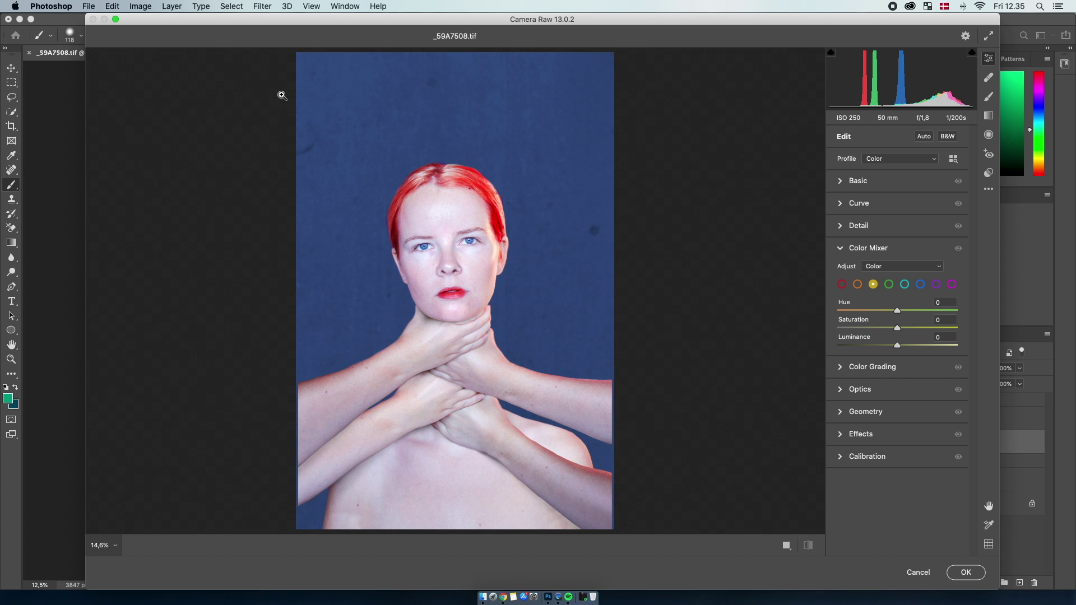
pyautogui.click(866, 249)
pyautogui.click(861, 182)
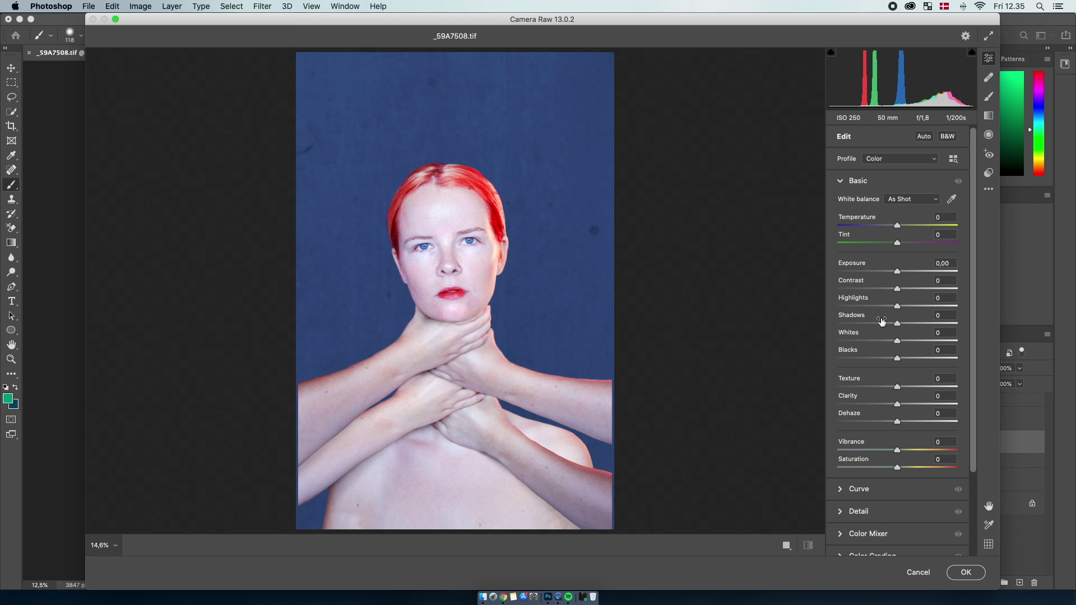
pyautogui.moveTo(898, 275); pyautogui.dragTo(900, 275)
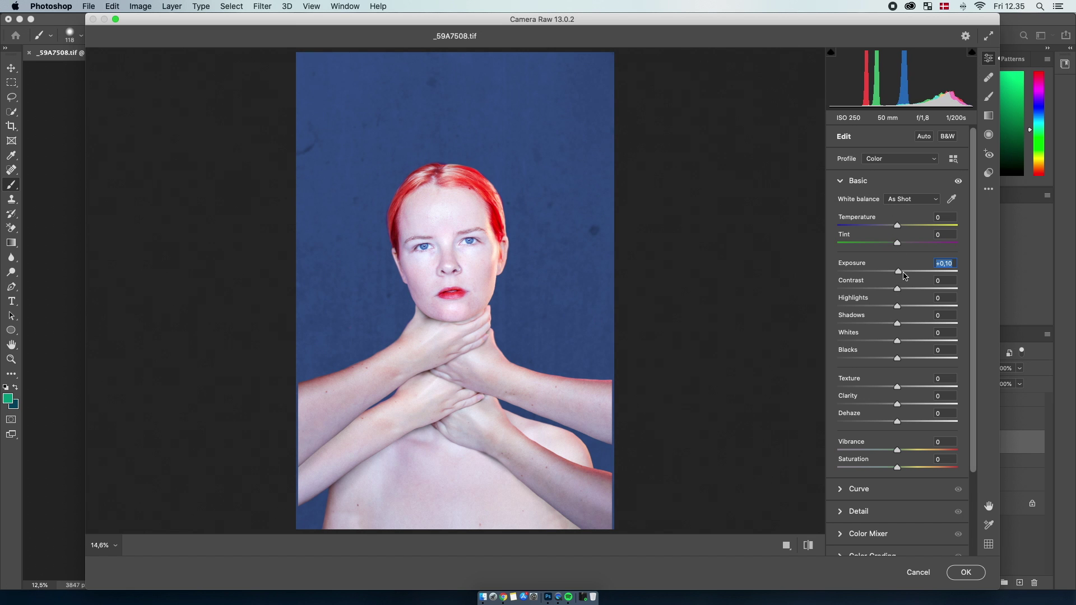
pyautogui.moveTo(899, 273); pyautogui.dragTo(898, 273)
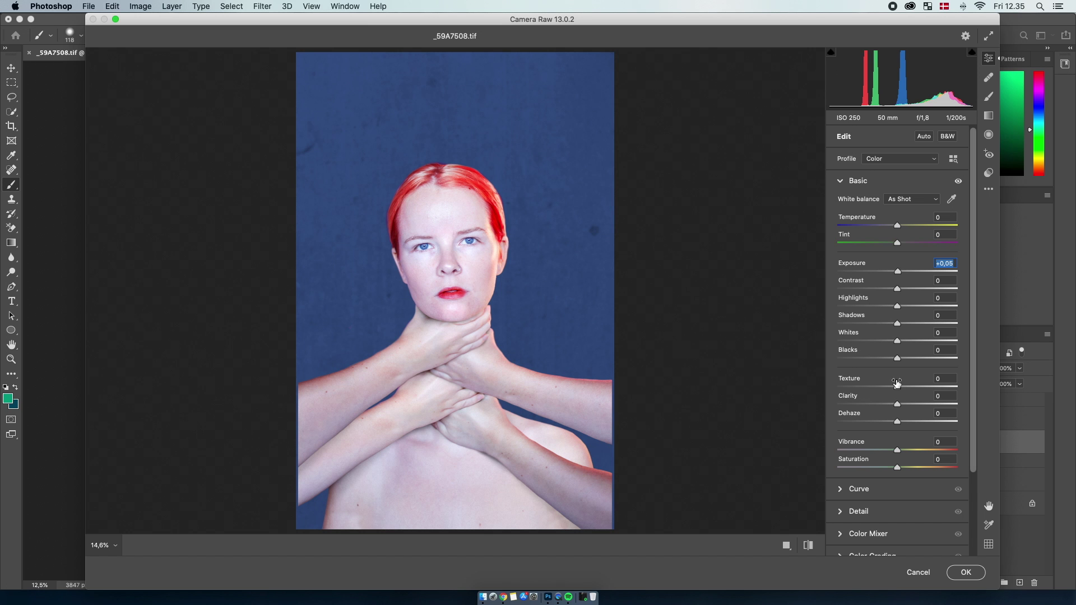
pyautogui.moveTo(897, 388)
pyautogui.mouseDown()
pyautogui.moveTo(912, 390)
pyautogui.moveTo(900, 407)
pyautogui.mouseUp()
pyautogui.click(913, 180)
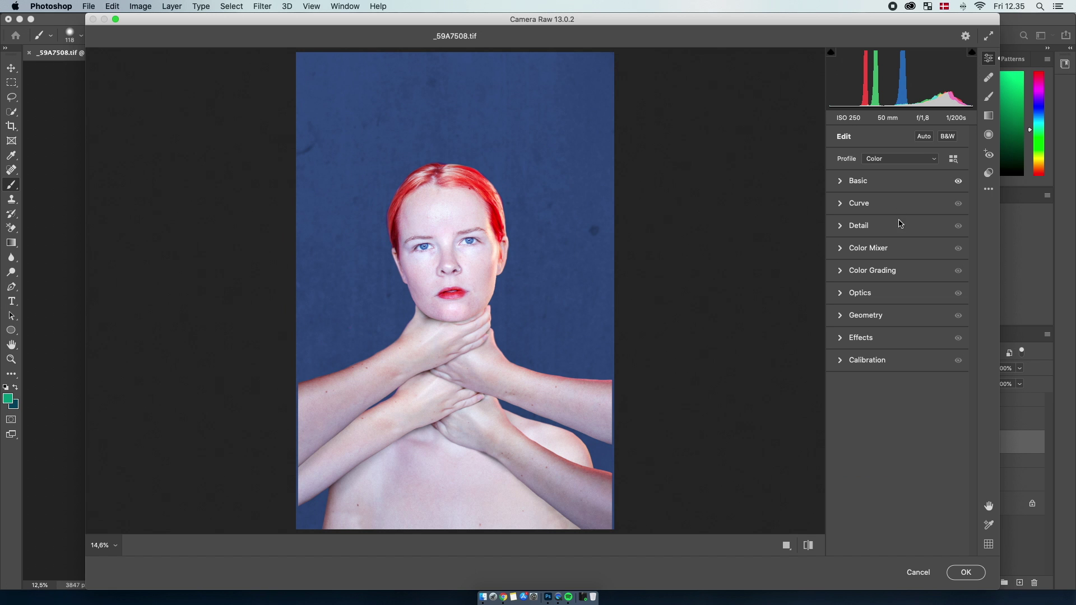
# In the Color Mixer, set the reds to Hue -5 and Saturation +23
pyautogui.click(878, 248)
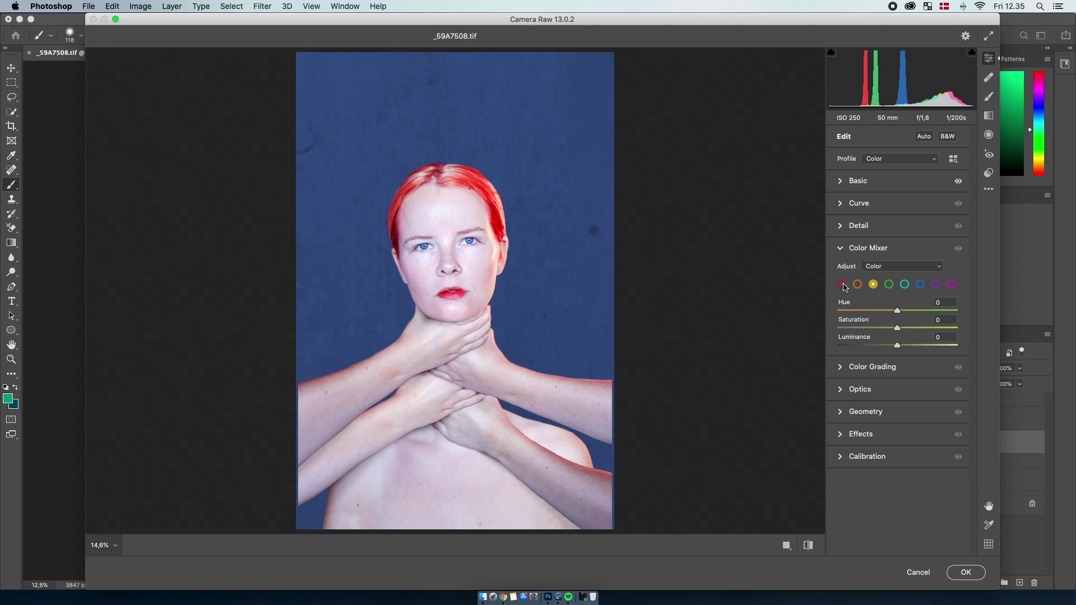
pyautogui.click(842, 284)
pyautogui.moveTo(896, 311); pyautogui.dragTo(893, 351)
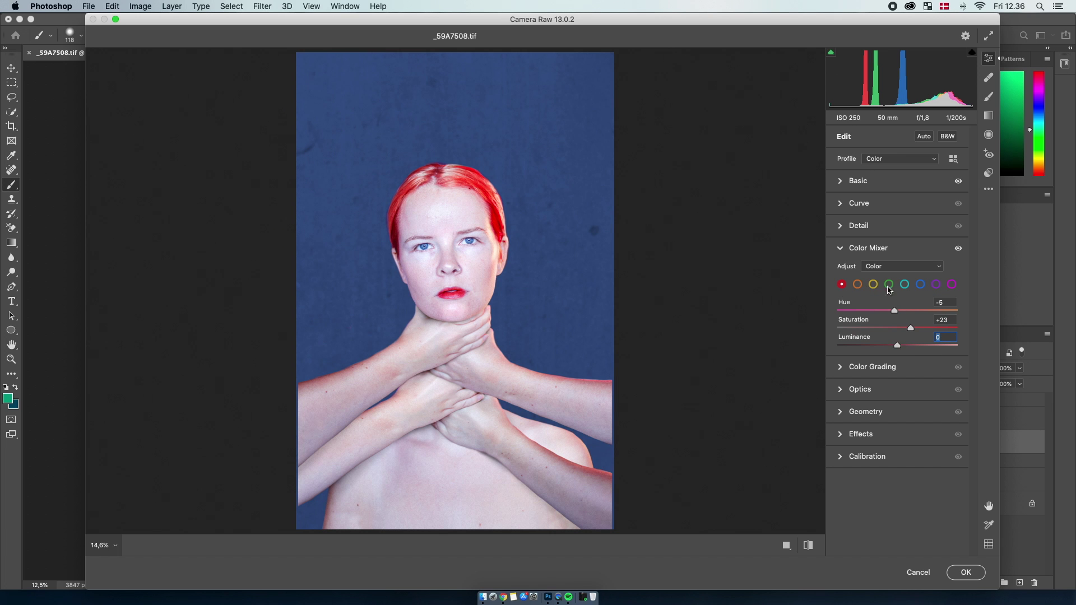
# Shift the blues in the Color Mixer to Hue -26 and Saturation -25, keeping Luminance at 0
pyautogui.click(920, 284)
pyautogui.moveTo(896, 312); pyautogui.dragTo(894, 347)
pyautogui.doubleClick(895, 347)
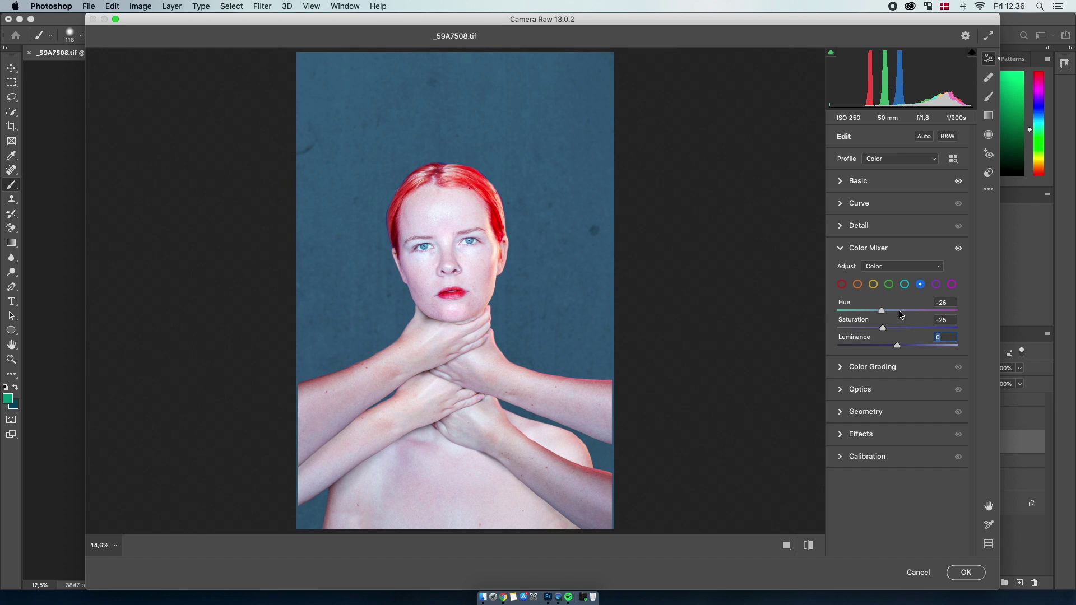
pyautogui.click(906, 251)
pyautogui.click(904, 274)
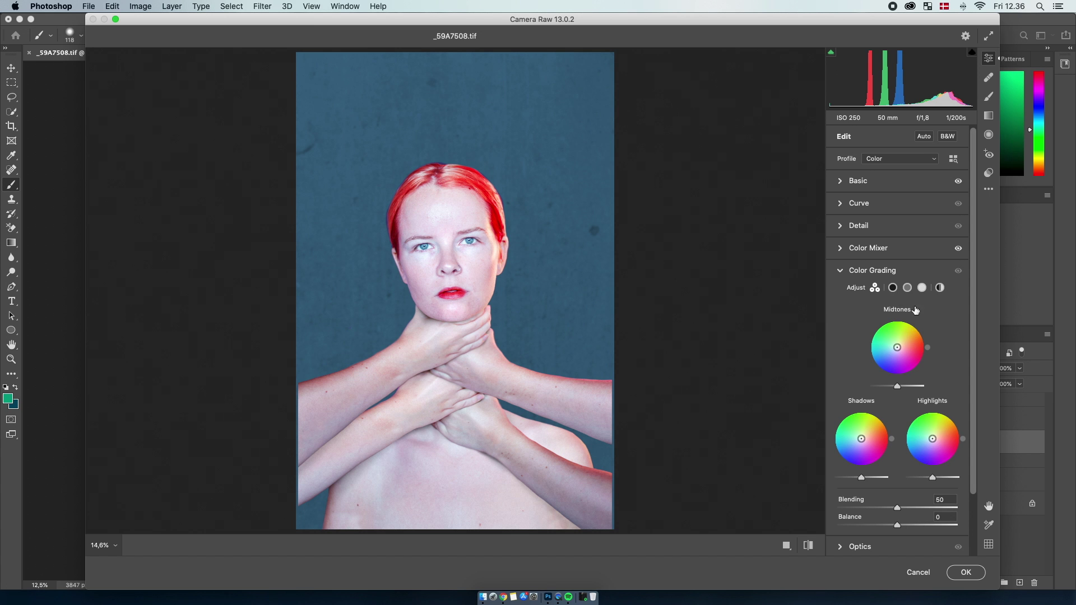
pyautogui.click(897, 273)
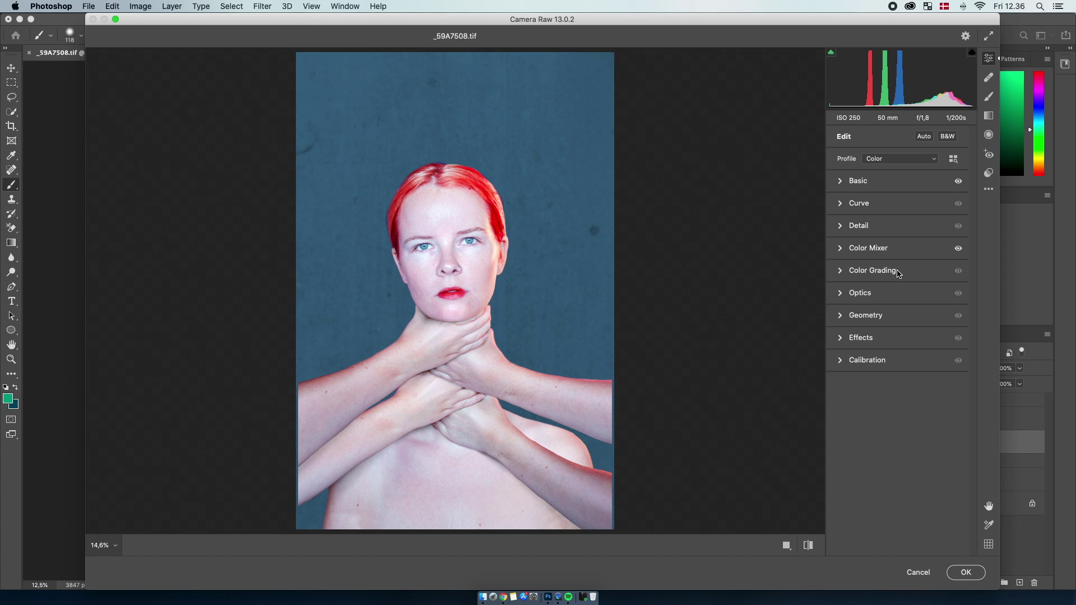
# Add film grain with an amount of 39, judging it on the face at 100% zoom
pyautogui.click(870, 339)
pyautogui.click(497, 256)
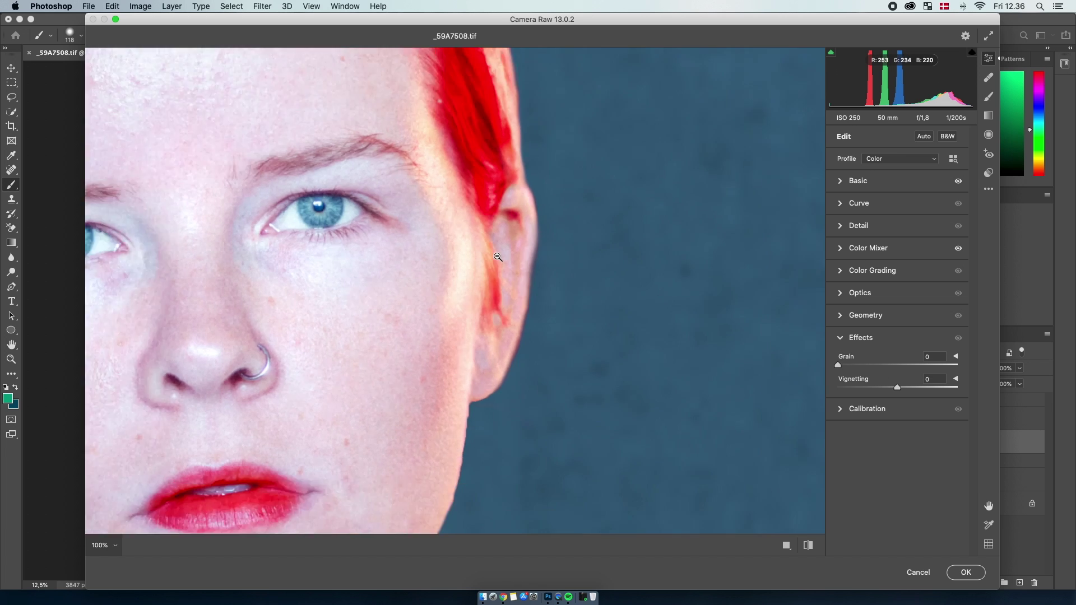
pyautogui.moveTo(867, 367); pyautogui.dragTo(880, 367)
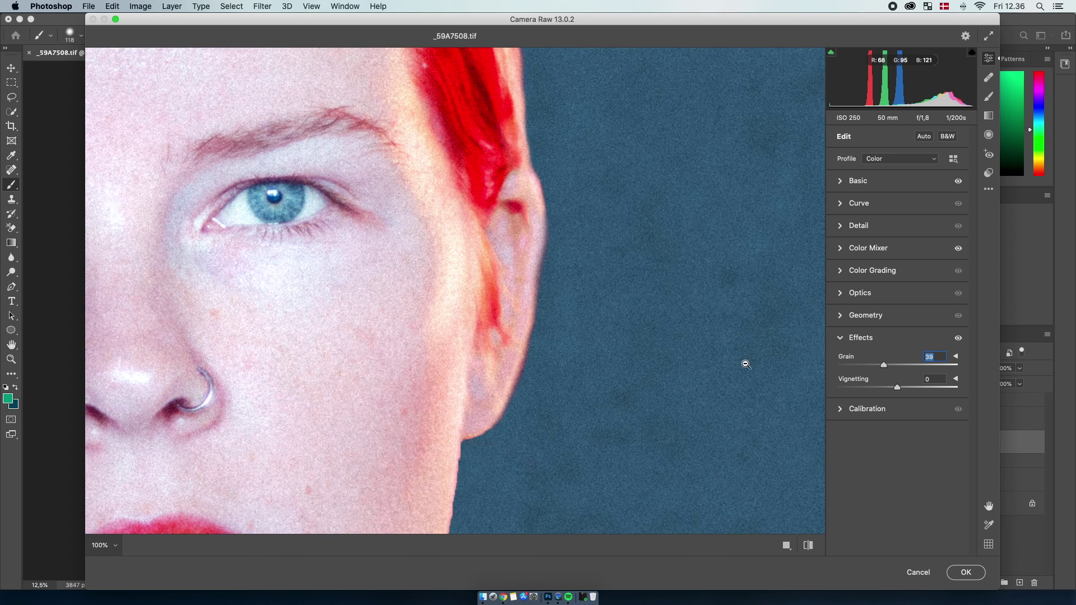
pyautogui.click(591, 349)
pyautogui.click(898, 341)
# Calibrate the Blue Primary to Hue -22 and Saturation +3, adjust the green and red primaries, and apply the Camera Raw filter
pyautogui.click(893, 363)
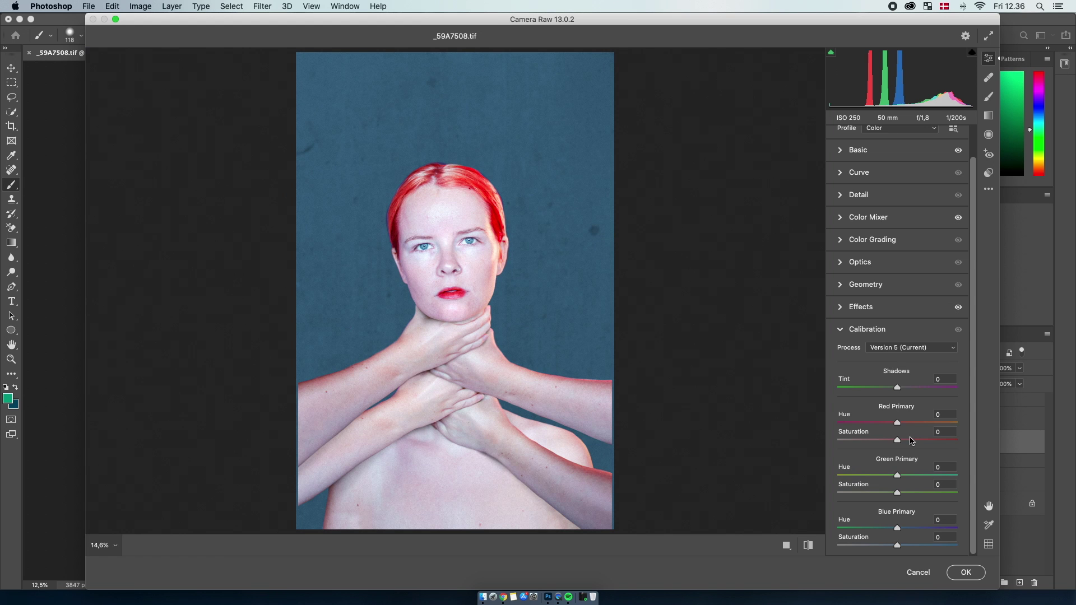
pyautogui.moveTo(896, 529)
pyautogui.mouseDown()
pyautogui.moveTo(882, 529)
pyautogui.moveTo(902, 546)
pyautogui.mouseUp()
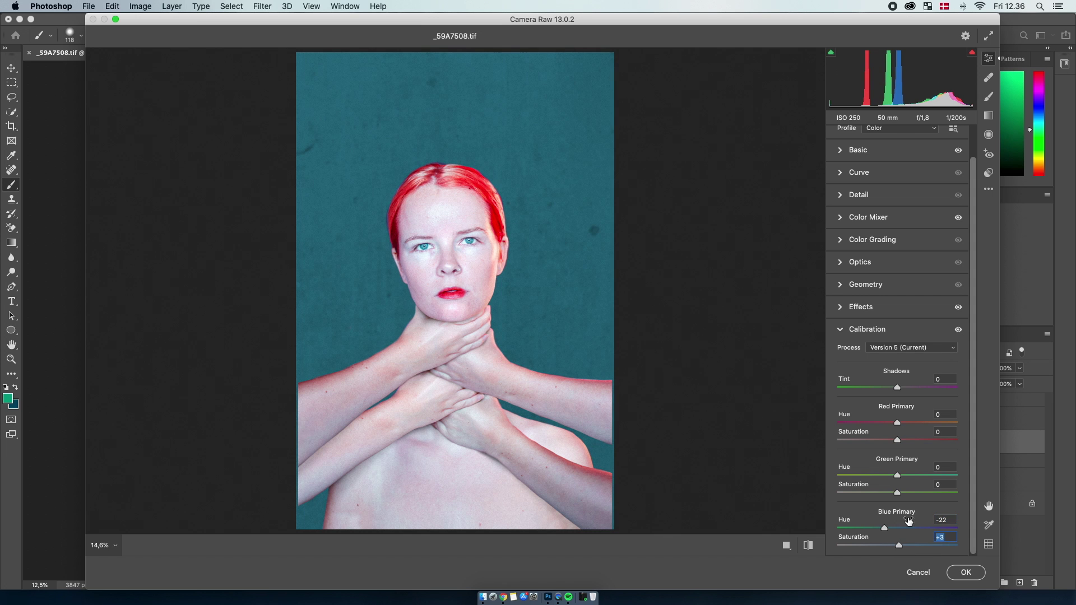
pyautogui.moveTo(897, 475); pyautogui.dragTo(882, 492)
pyautogui.moveTo(898, 426); pyautogui.dragTo(912, 427)
pyautogui.moveTo(897, 440); pyautogui.dragTo(903, 442)
pyautogui.click(958, 330)
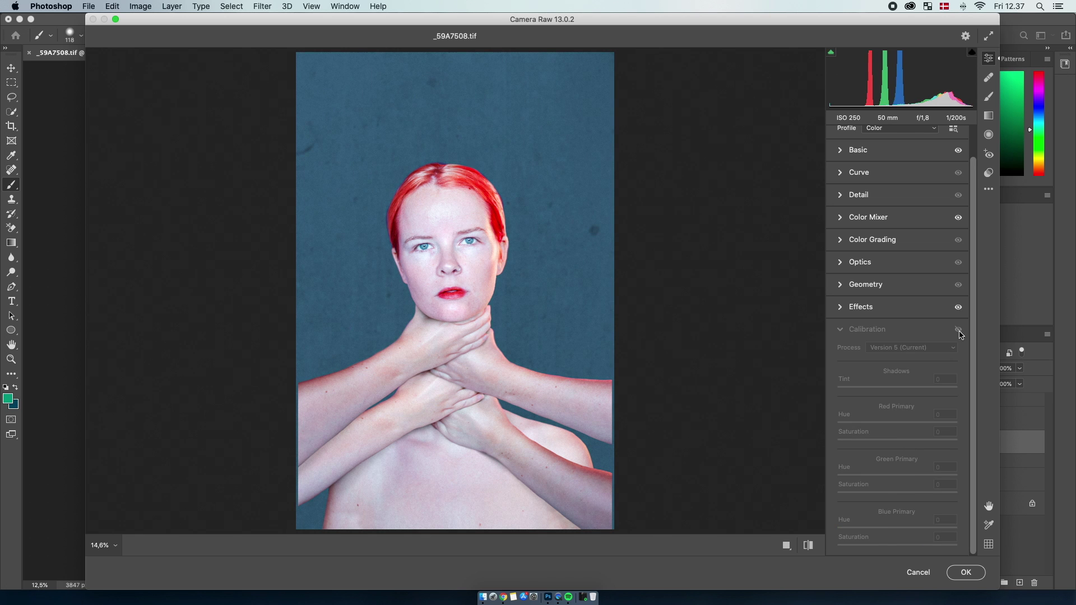
pyautogui.click(965, 572)
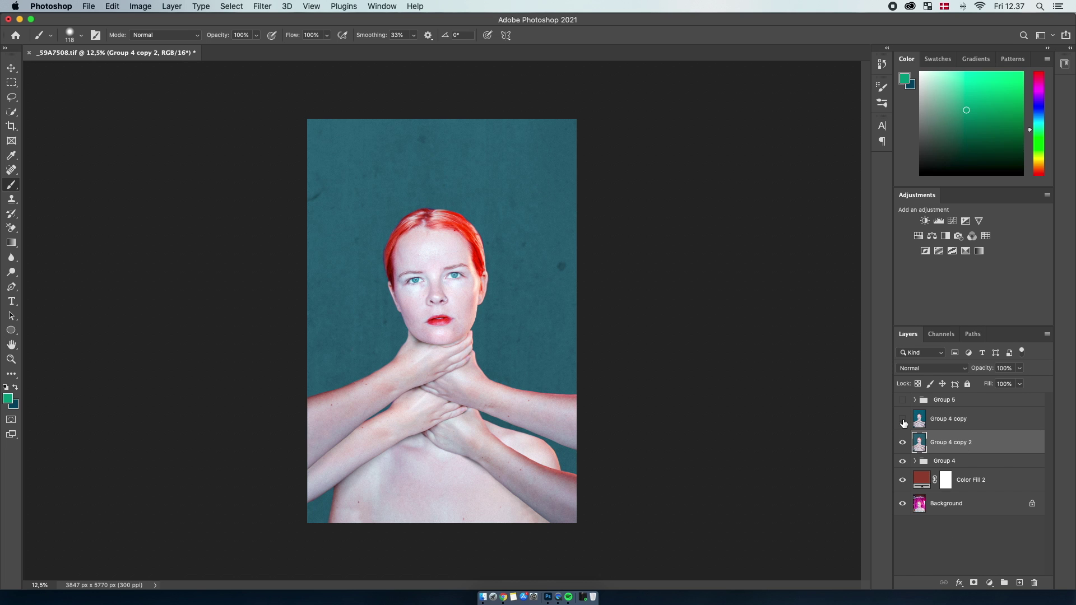
# Make Group 4 copy and Group 5 visible, checking the Levels 4 settings inside Group 5
pyautogui.click(902, 419)
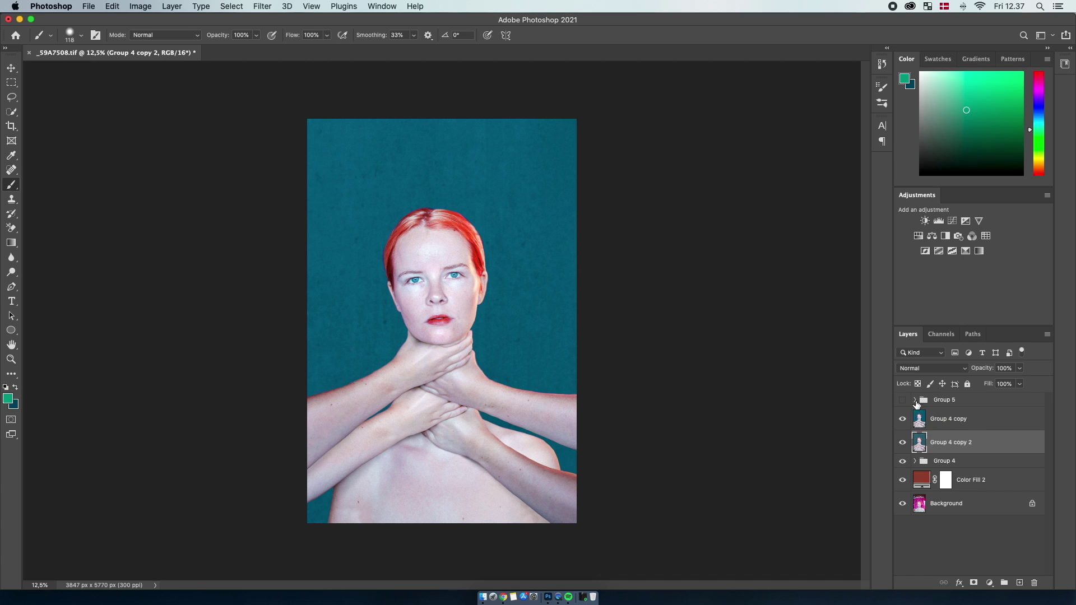
pyautogui.click(915, 399)
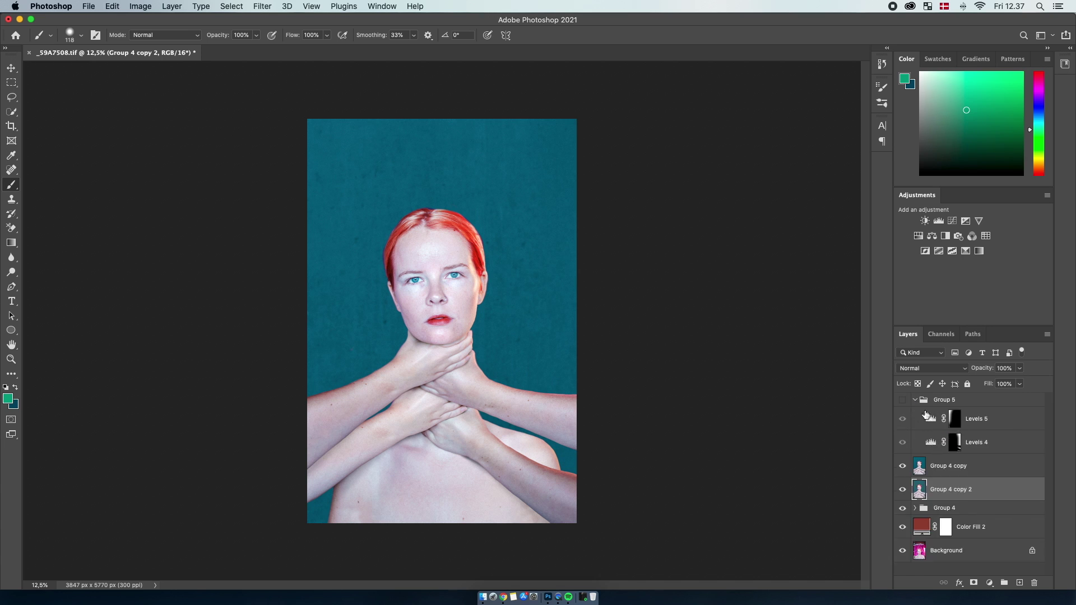
pyautogui.doubleClick(931, 443)
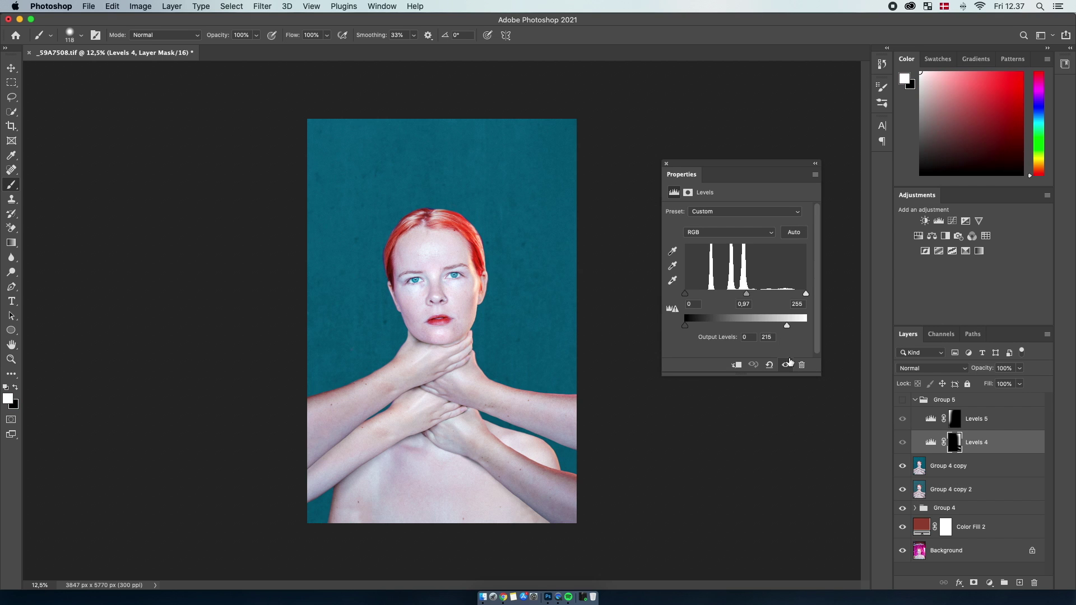
pyautogui.click(666, 164)
pyautogui.click(935, 424)
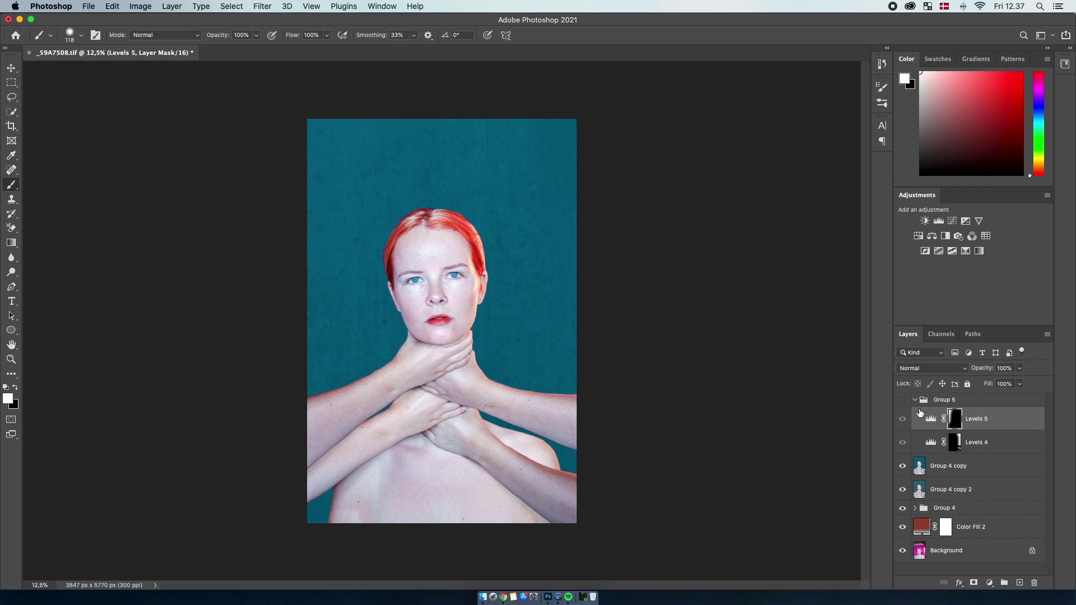
pyautogui.click(903, 401)
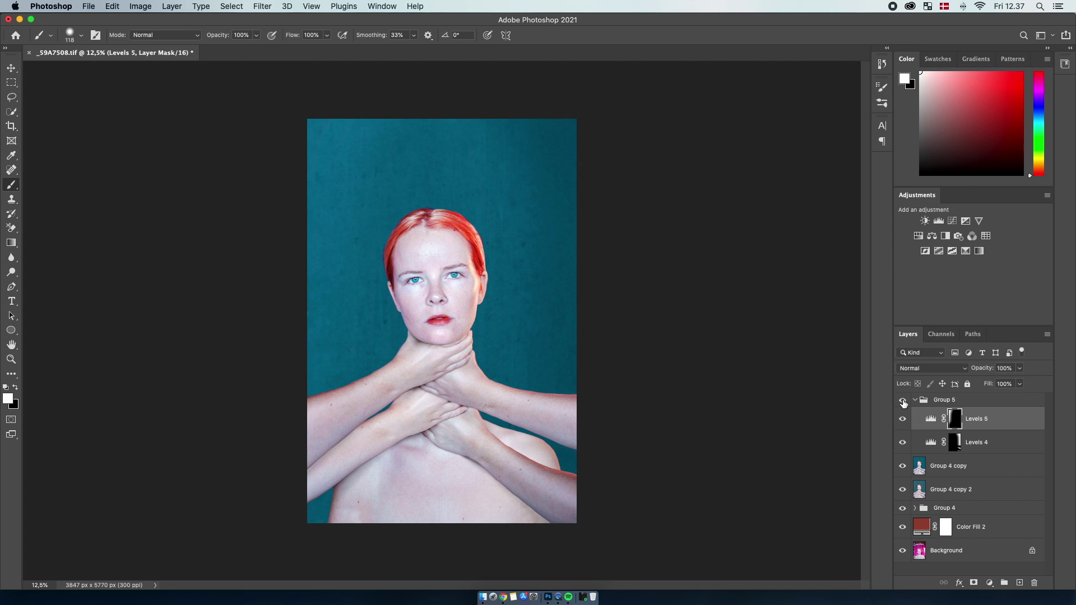